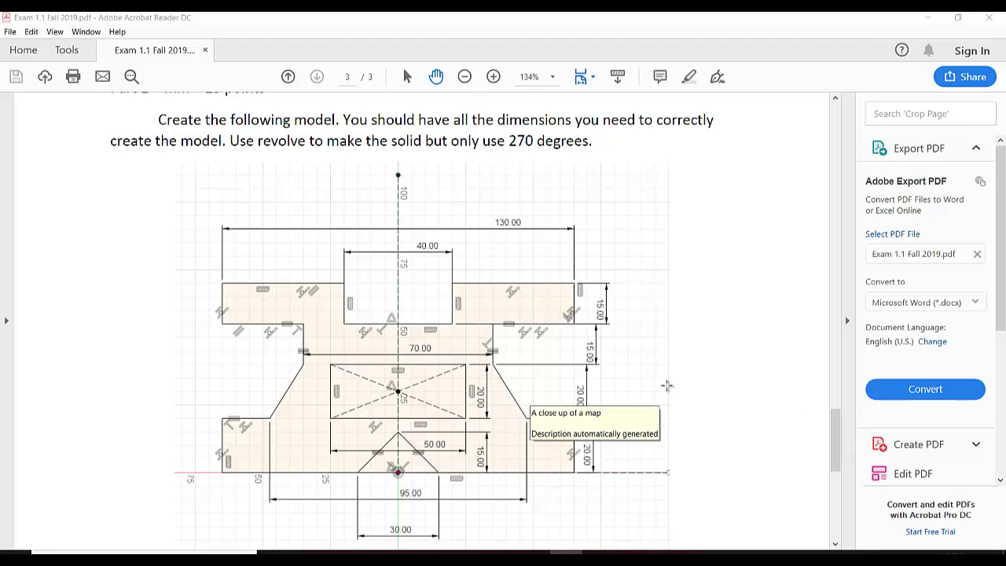
Read the Part 1 instructions in the exam PDF for the units, the solid-creation method and the required angle.
scroll(757, 359, up, 2)
scroll(756, 360, down, 10)
scroll(757, 360, down, 5)
scroll(756, 360, up, 17)
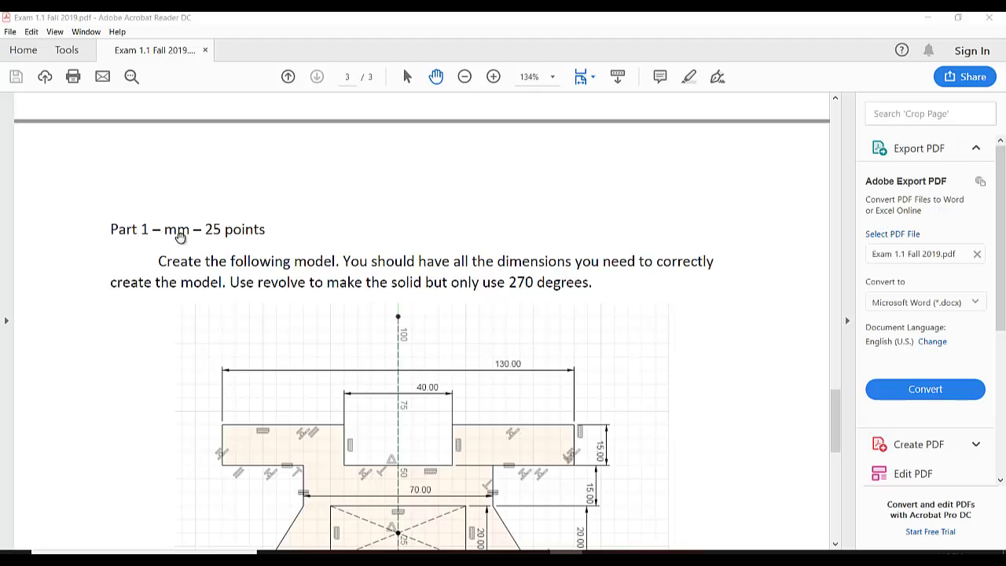
triple_click(184, 237)
double_click(178, 234)
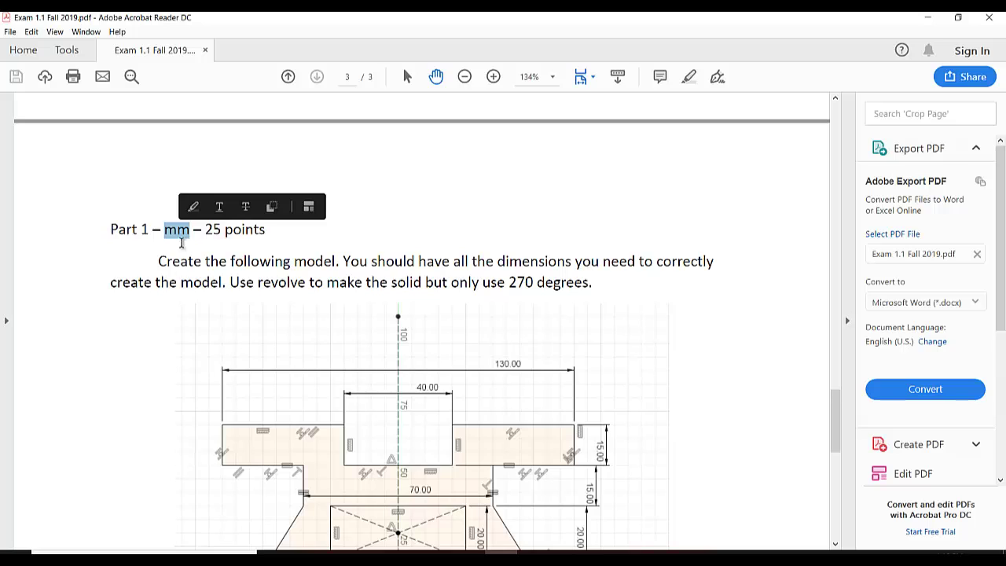
click(168, 297)
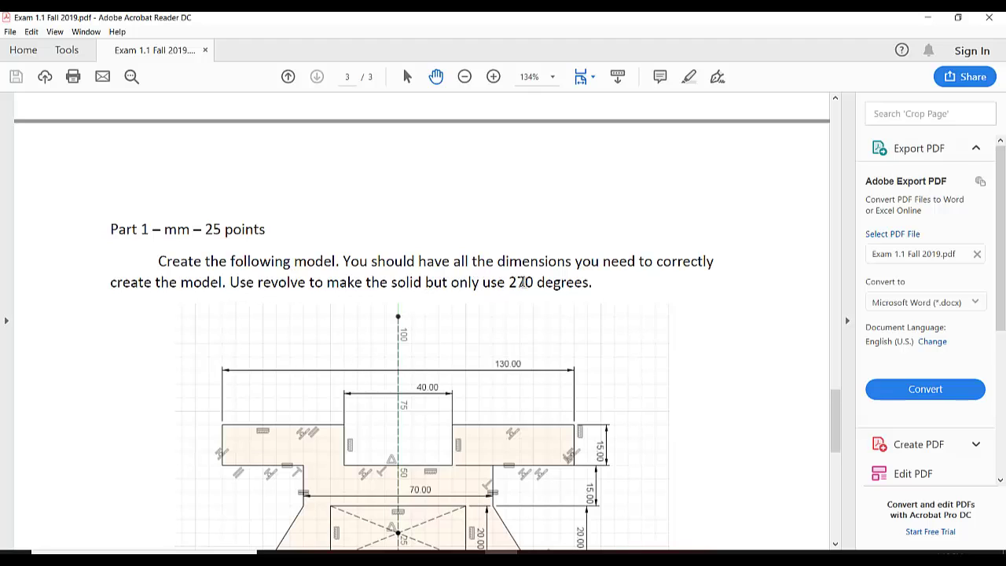
scroll(569, 303, down, 3)
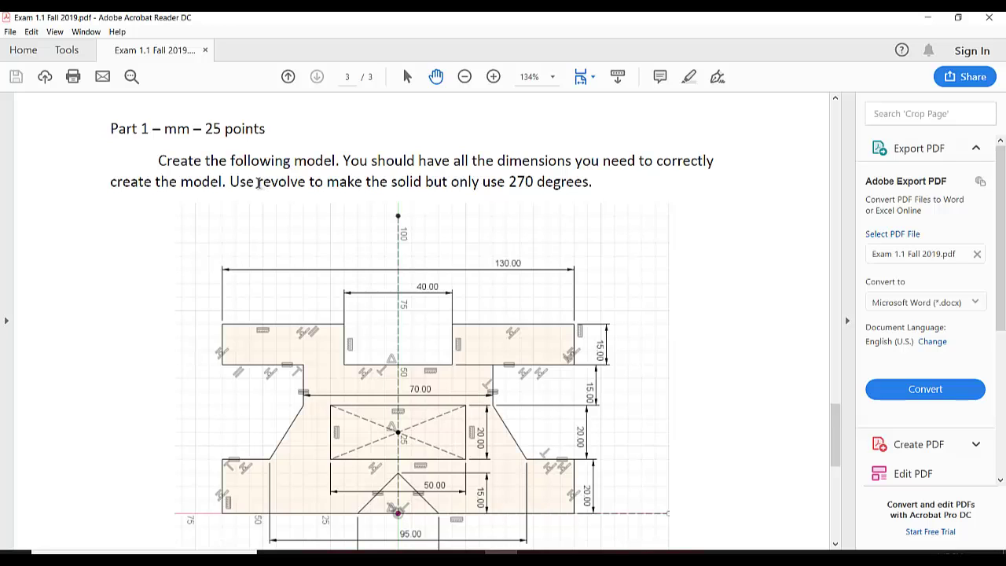
drag(256, 182, 305, 182)
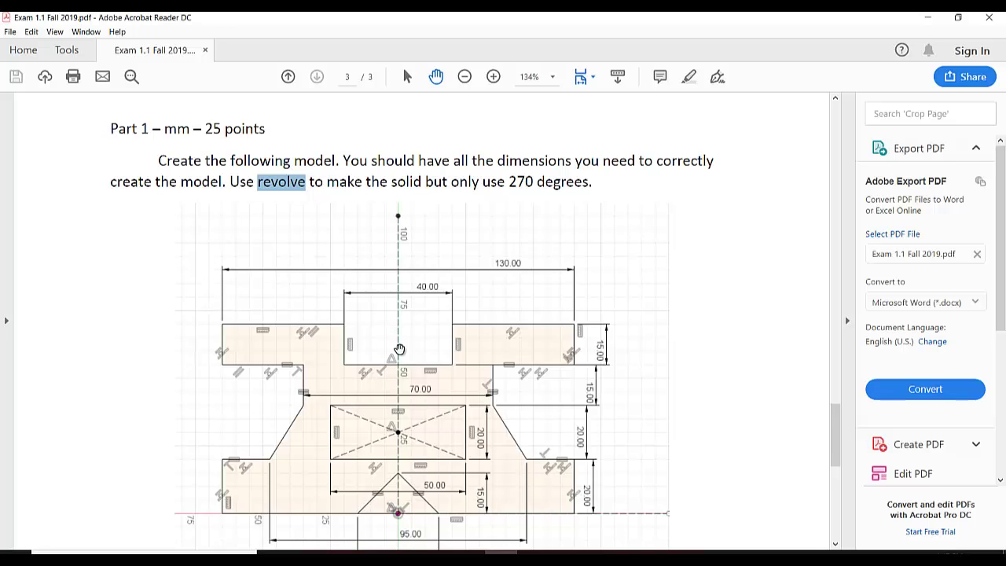
Examine the dimensioned profile sketch and the 3D picture of the revolved part in the exam PDF.
scroll(438, 430, down, 1)
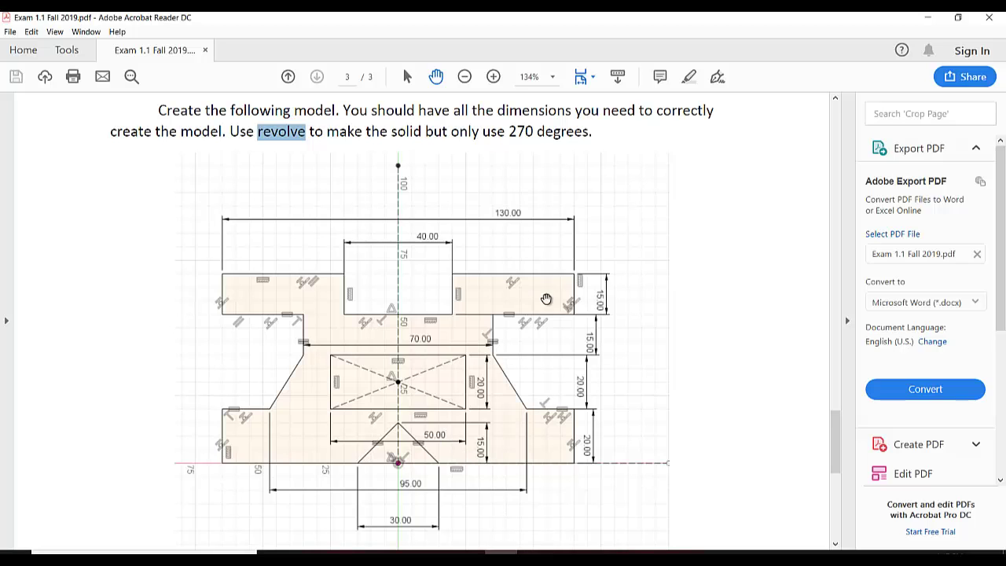
scroll(404, 287, down, 1)
click(254, 303)
click(139, 267)
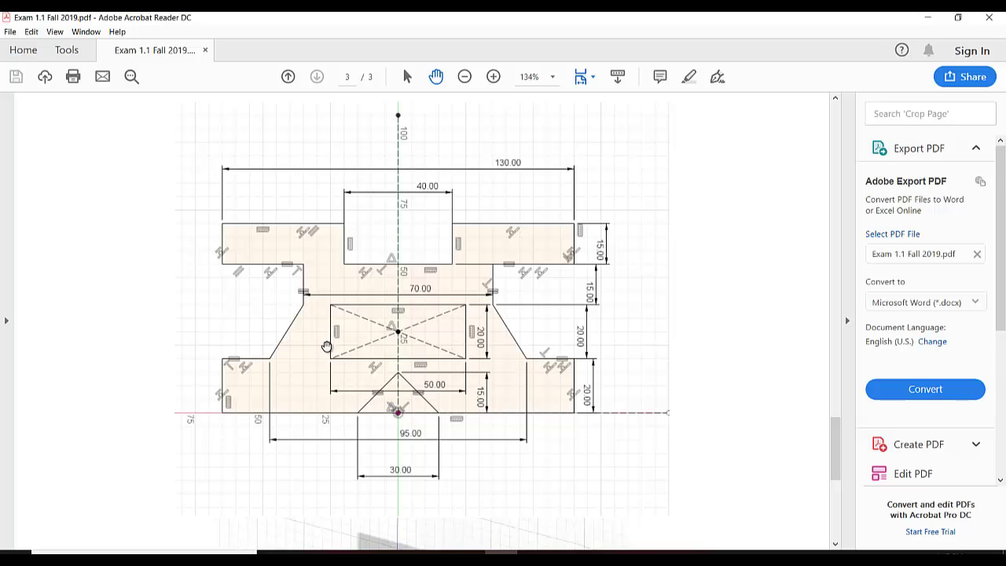
scroll(361, 357, down, 5)
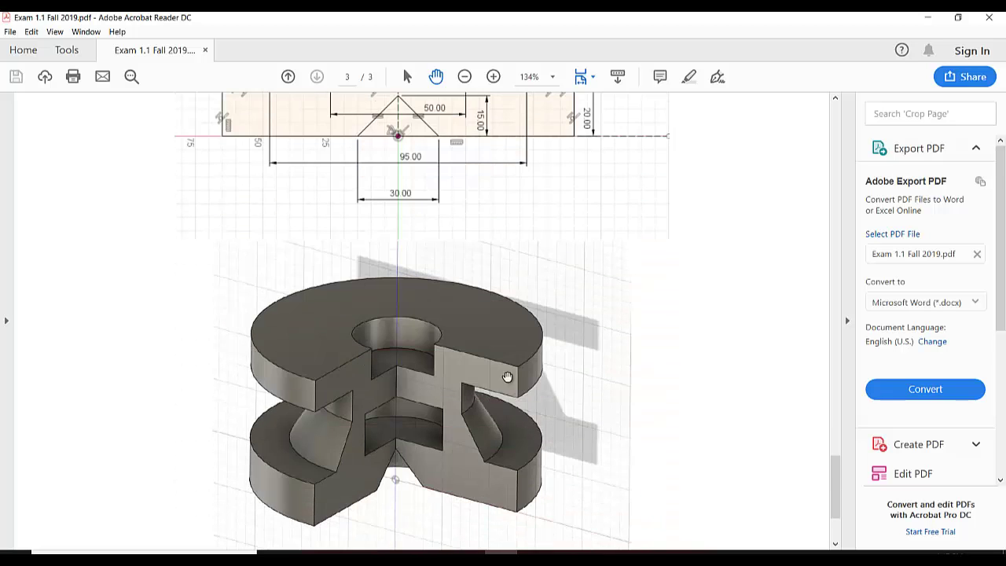
scroll(507, 376, up, 3)
scroll(508, 379, up, 3)
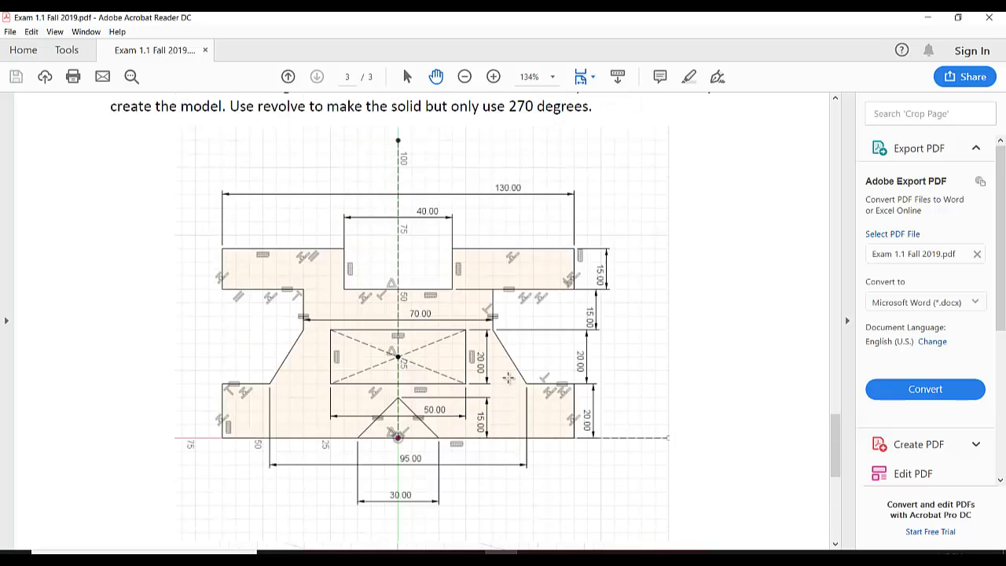
scroll(508, 375, up, 2)
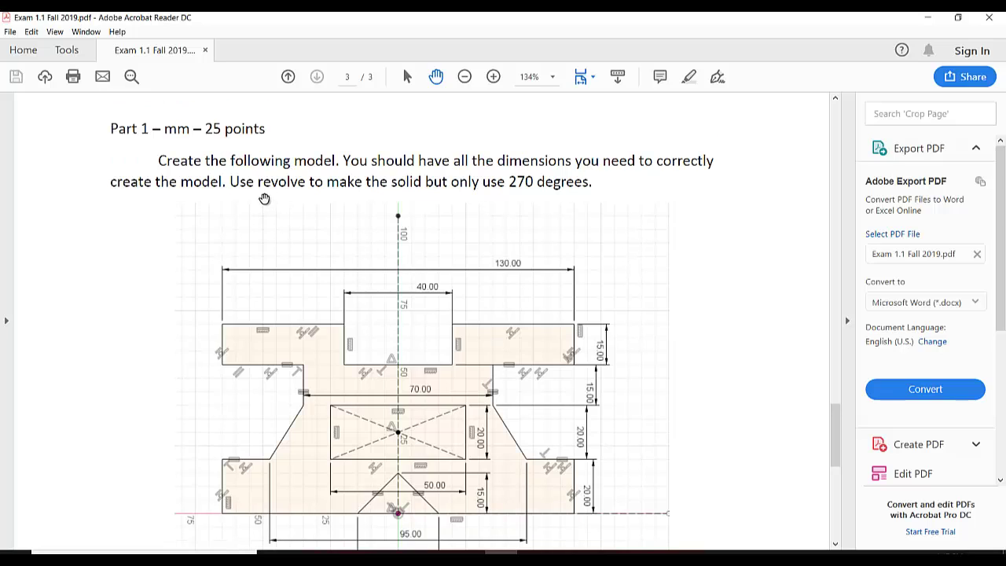
scroll(372, 287, down, 1)
scroll(374, 287, down, 2)
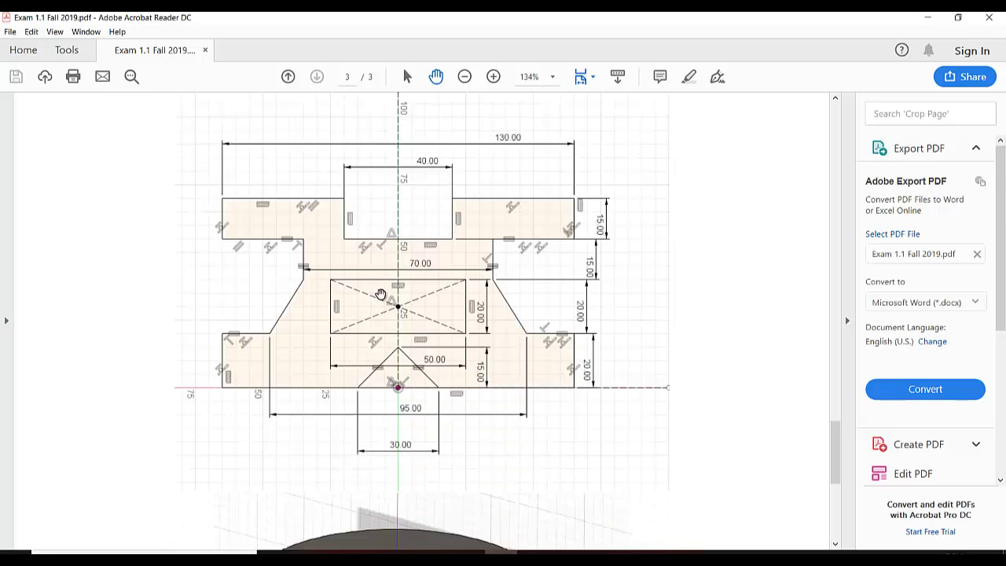
scroll(410, 225, up, 1)
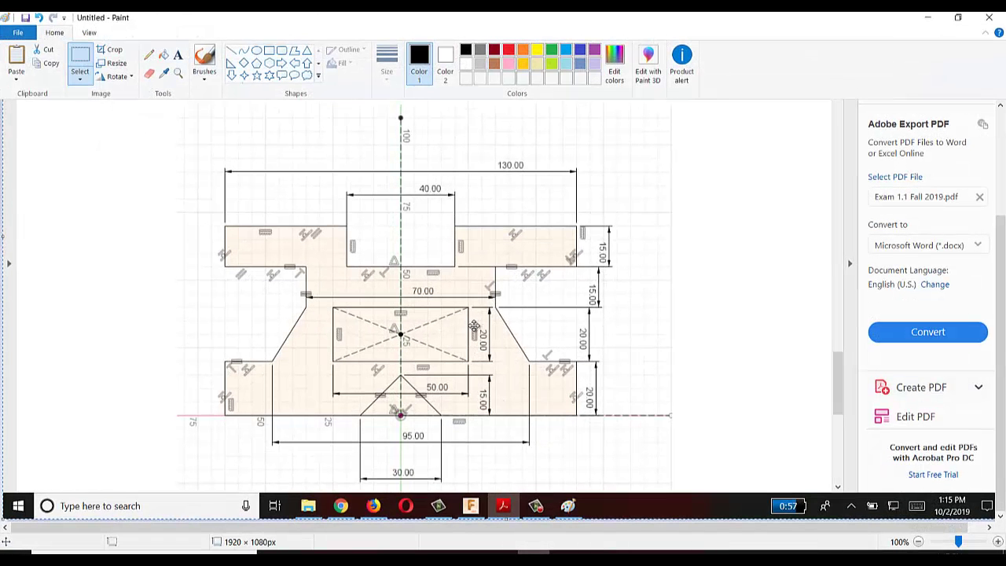
Outline the right half of the profile and its vertical centre axis with a thicker black pencil.
click(149, 55)
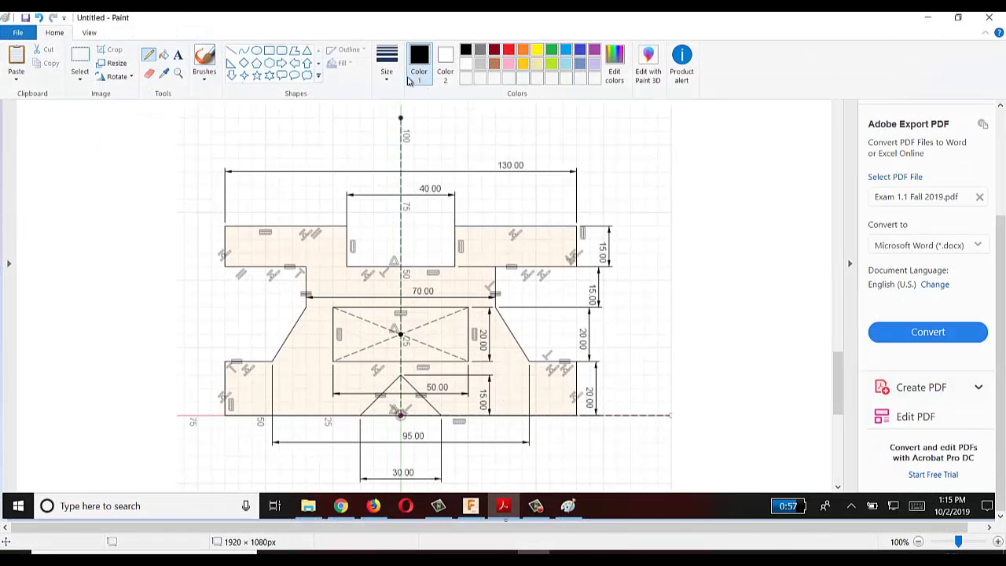
click(387, 63)
click(369, 181)
mouse_move(399, 161)
mouse_down()
mouse_move(402, 483)
mouse_move(564, 465)
mouse_move(653, 471)
mouse_move(697, 427)
mouse_move(670, 255)
mouse_move(630, 164)
mouse_move(517, 151)
mouse_move(399, 178)
mouse_up()
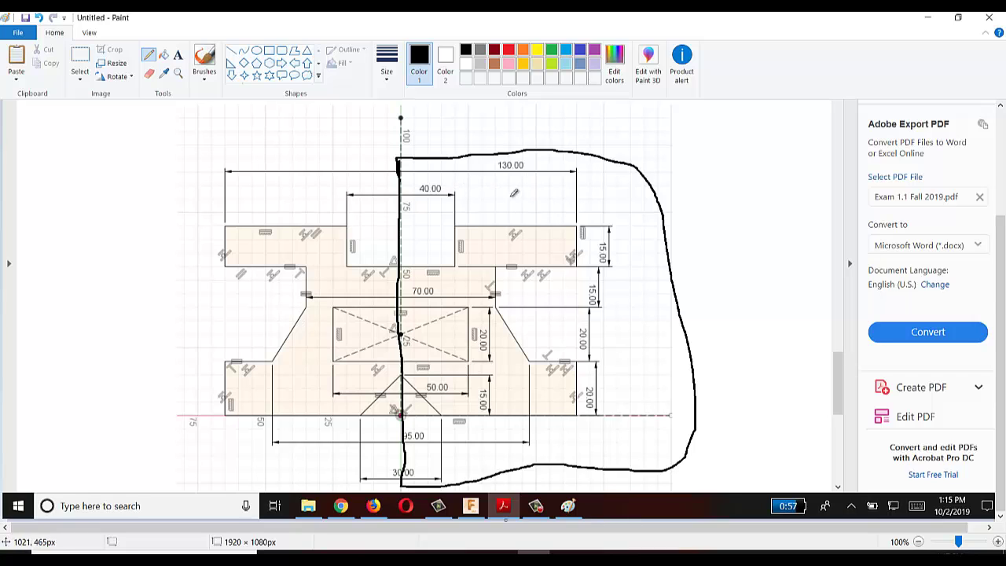
drag(403, 154, 399, 410)
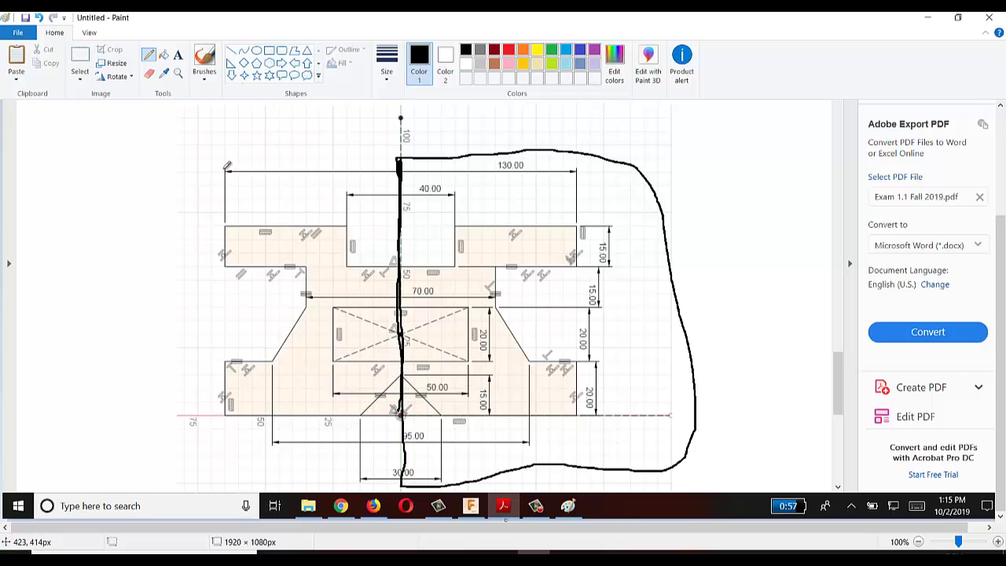
Draw a line across the profile's full width and pencil marks at the 130, 70, 50, 30 and 40 mm horizontal dimensions.
drag(225, 148, 588, 166)
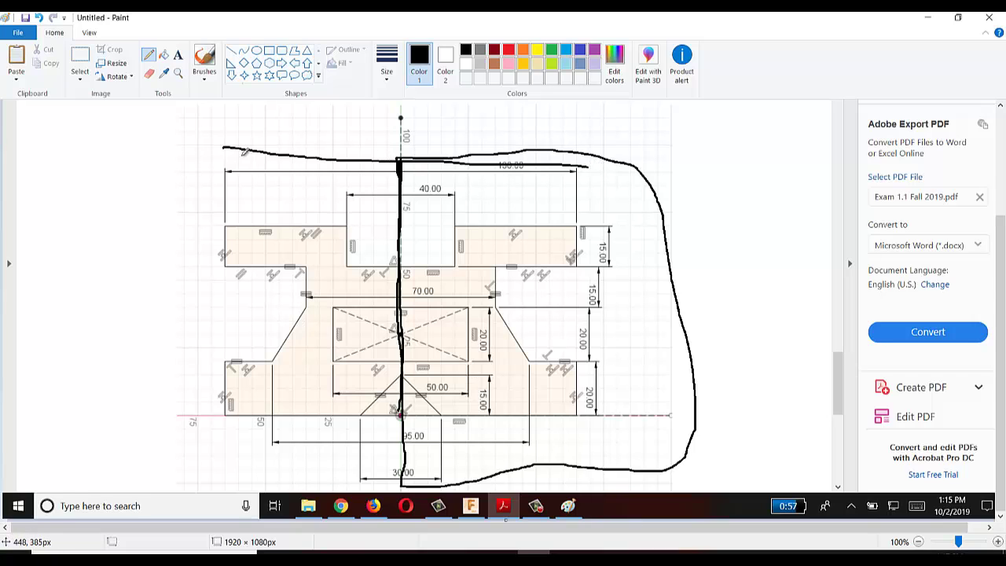
drag(273, 163, 282, 187)
drag(440, 275, 441, 296)
drag(431, 383, 431, 404)
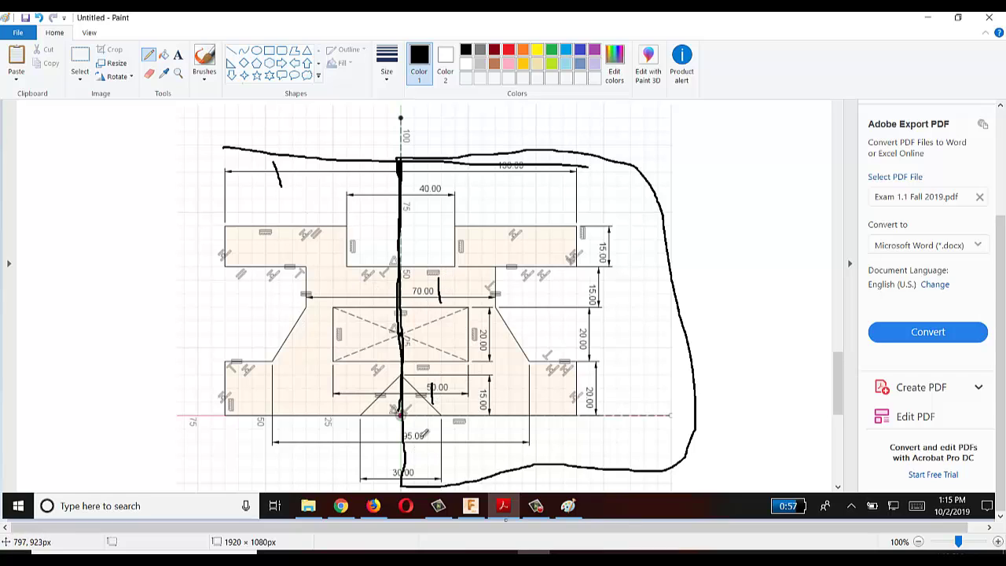
drag(423, 467, 422, 493)
drag(445, 186, 445, 210)
mouse_move(503, 150)
mouse_down()
mouse_move(530, 166)
mouse_move(512, 136)
mouse_up()
Undo the pencil outline, axis line and dimension marks on the drawing.
click(37, 18)
click(37, 19)
click(38, 19)
click(38, 18)
click(38, 18)
click(38, 18)
click(38, 18)
click(38, 18)
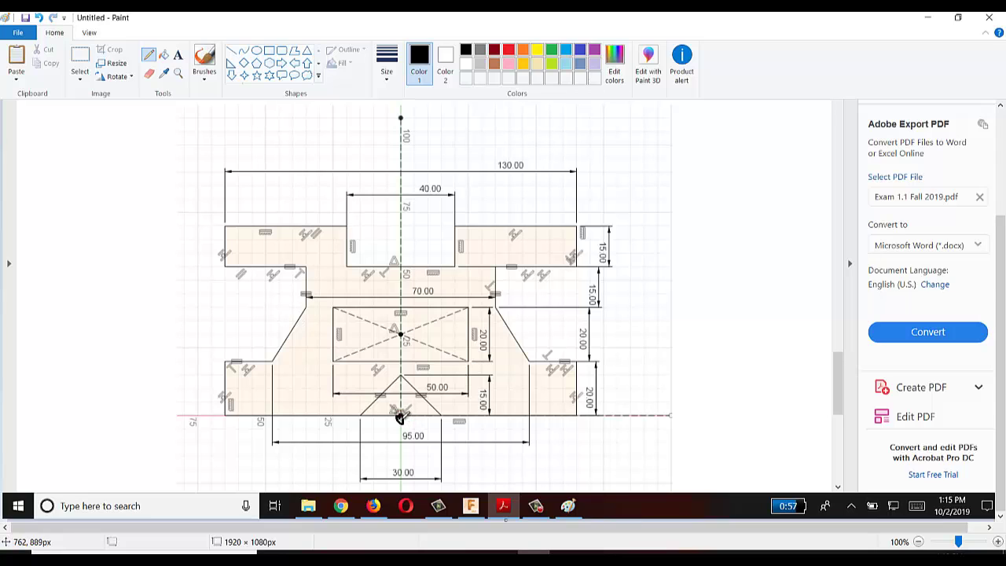
Trace the centre axis up from the origin, the right-half outer profile and the right half of the inner rectangle.
drag(400, 418, 414, 163)
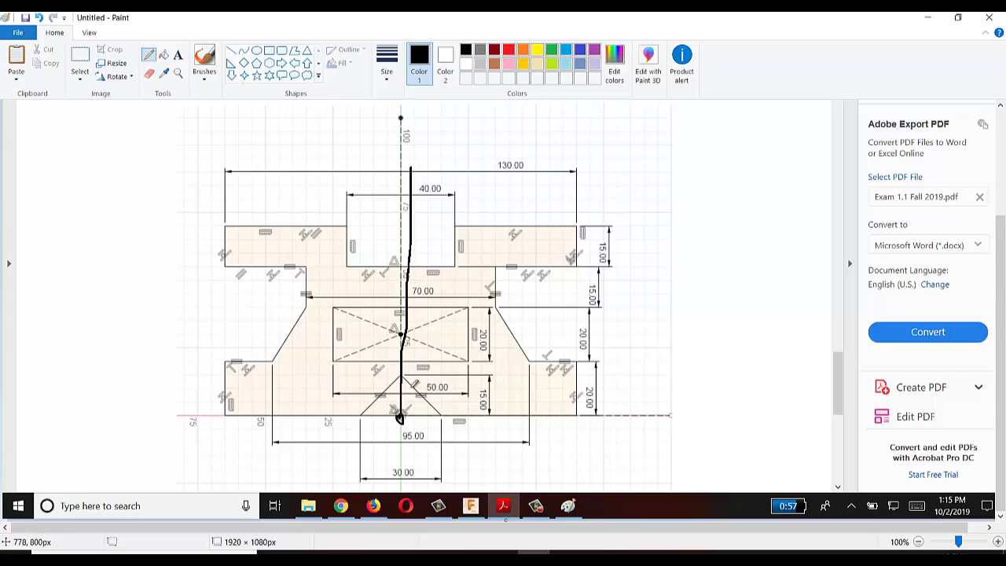
mouse_move(403, 376)
mouse_down()
mouse_move(443, 415)
mouse_move(541, 420)
mouse_move(578, 419)
mouse_move(584, 380)
mouse_move(579, 358)
mouse_move(531, 358)
mouse_move(497, 296)
mouse_move(497, 266)
mouse_move(577, 264)
mouse_move(577, 231)
mouse_move(461, 224)
mouse_move(453, 270)
mouse_move(410, 267)
mouse_up()
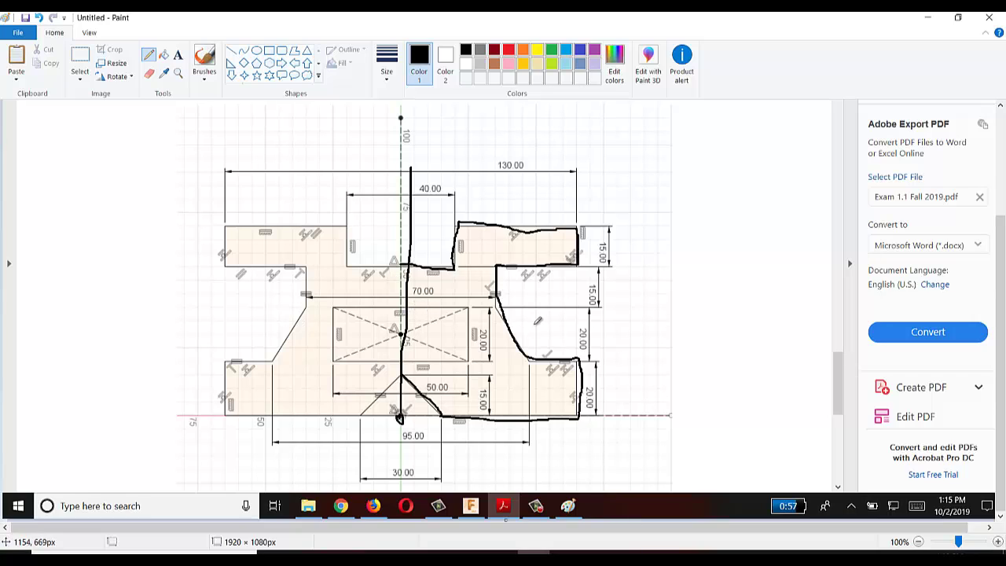
mouse_move(409, 307)
mouse_down()
mouse_move(468, 299)
mouse_move(471, 359)
mouse_move(404, 351)
mouse_up()
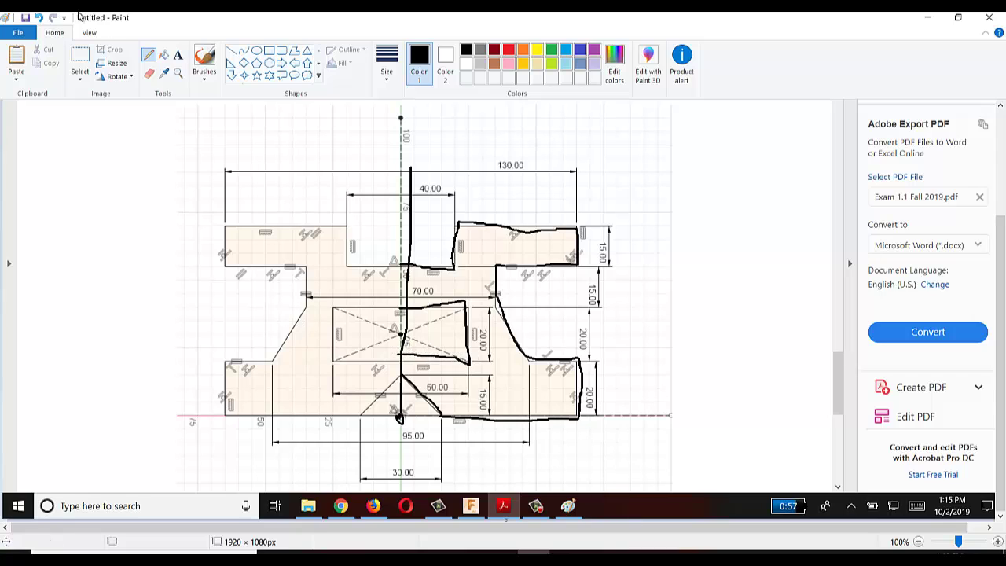
Undo the traced axis, outer profile and inner rectangle strokes.
click(39, 17)
click(39, 17)
click(39, 18)
click(40, 17)
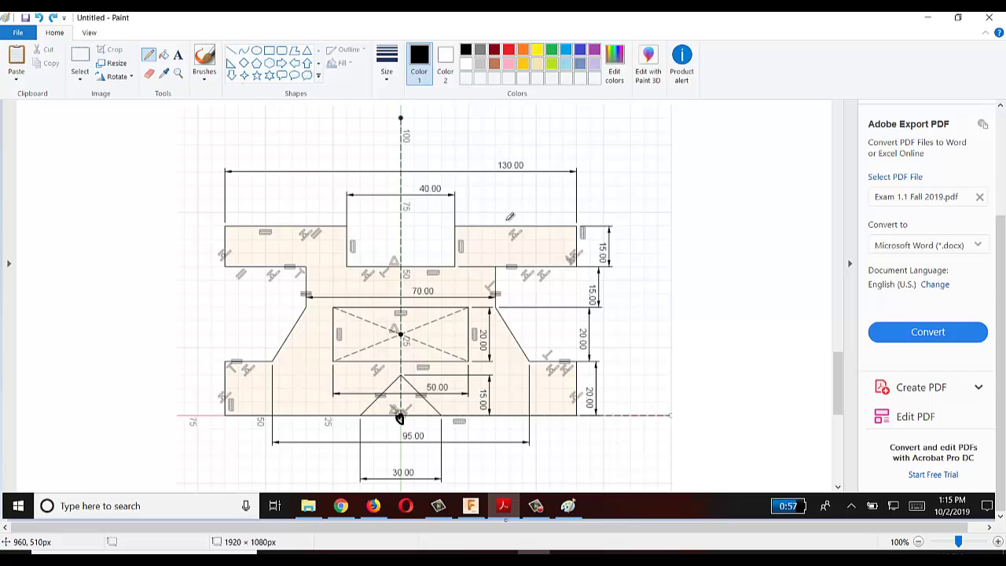
Circle the constraint symbols around the right half of the profile, the rectangle's centre and the origin.
mouse_move(509, 218)
mouse_down()
mouse_move(507, 245)
mouse_move(527, 256)
mouse_move(541, 245)
mouse_move(518, 214)
mouse_move(451, 243)
mouse_move(476, 264)
mouse_move(474, 232)
mouse_move(427, 275)
mouse_move(460, 277)
mouse_move(466, 256)
mouse_move(391, 254)
mouse_move(398, 274)
mouse_move(393, 246)
mouse_up()
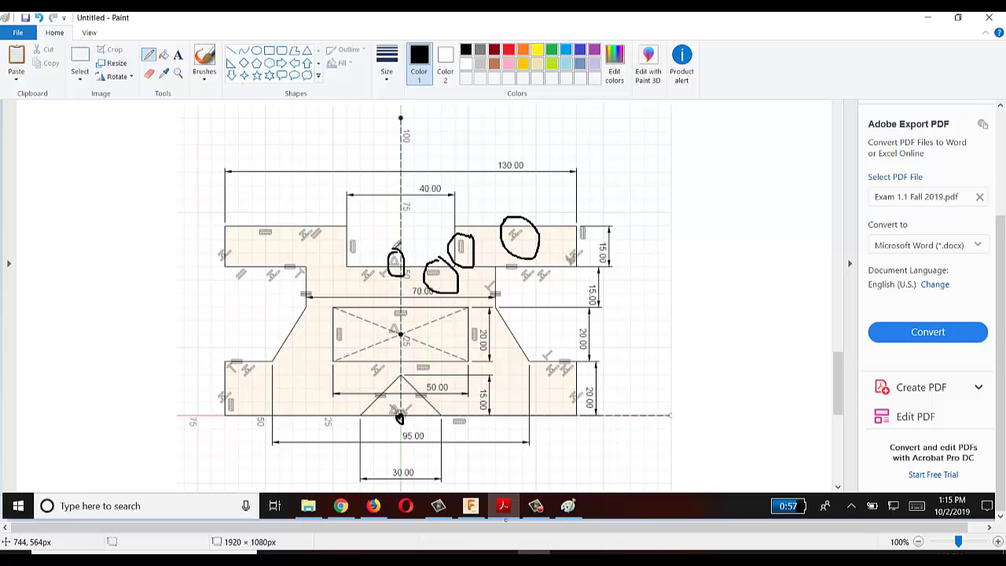
mouse_move(395, 314)
mouse_down()
mouse_move(392, 340)
mouse_move(409, 323)
mouse_move(393, 313)
mouse_up()
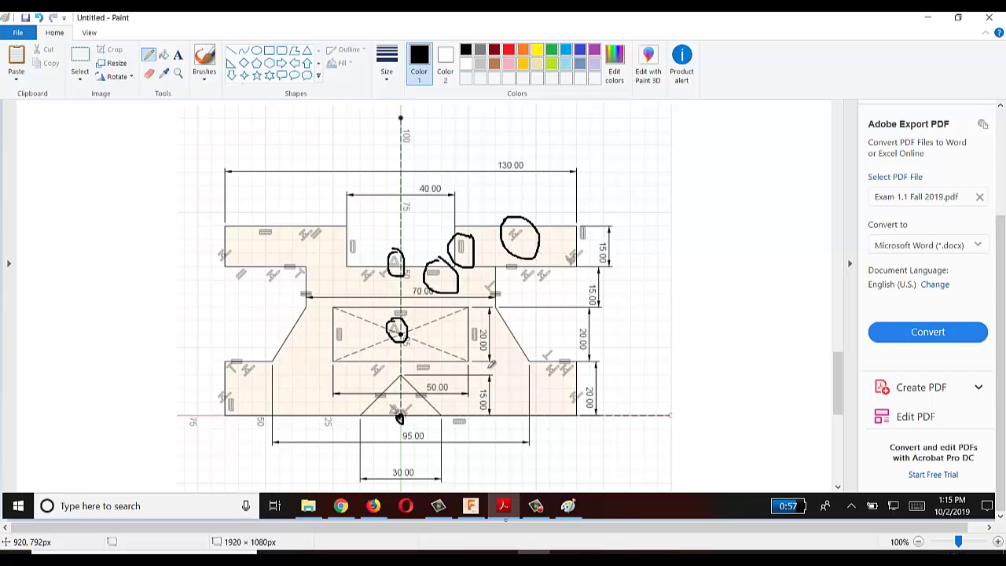
mouse_move(550, 346)
mouse_down()
mouse_move(541, 347)
mouse_move(555, 363)
mouse_move(548, 343)
mouse_up()
mouse_move(530, 260)
mouse_down()
mouse_move(525, 283)
mouse_move(537, 281)
mouse_move(532, 266)
mouse_move(574, 242)
mouse_move(565, 262)
mouse_move(575, 272)
mouse_move(582, 258)
mouse_move(569, 234)
mouse_up()
mouse_move(470, 417)
mouse_down()
mouse_move(455, 423)
mouse_move(477, 420)
mouse_up()
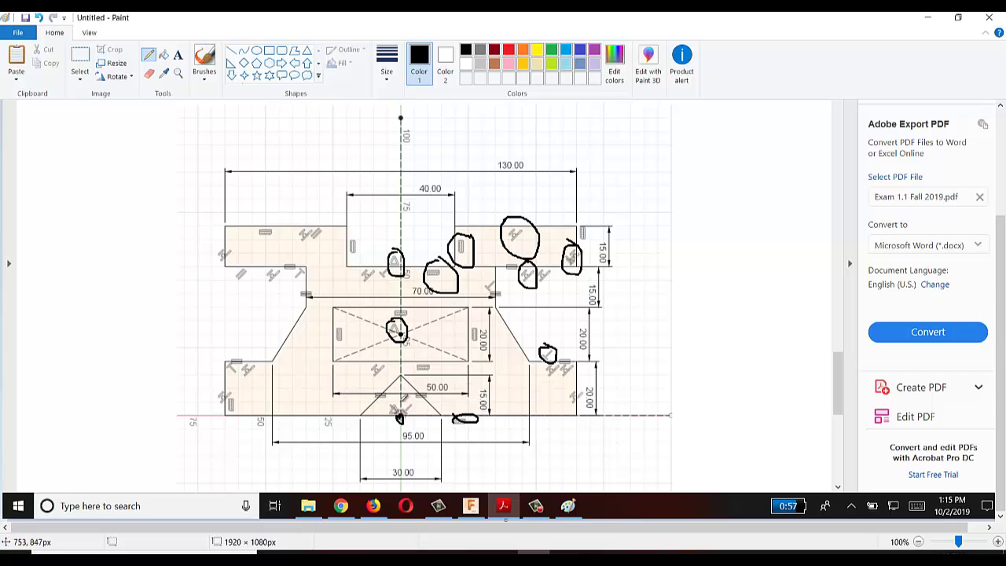
mouse_move(400, 417)
mouse_down()
mouse_move(429, 417)
mouse_move(394, 397)
mouse_move(394, 419)
mouse_move(394, 397)
mouse_up()
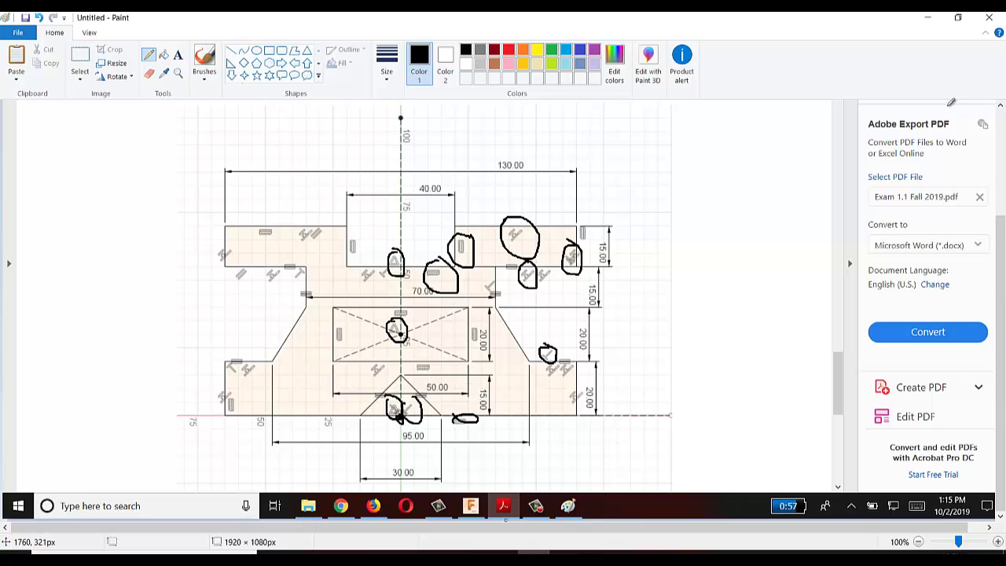
Close the marked-up Paint image and switch to the empty Fusion 360 design.
click(988, 18)
click(515, 288)
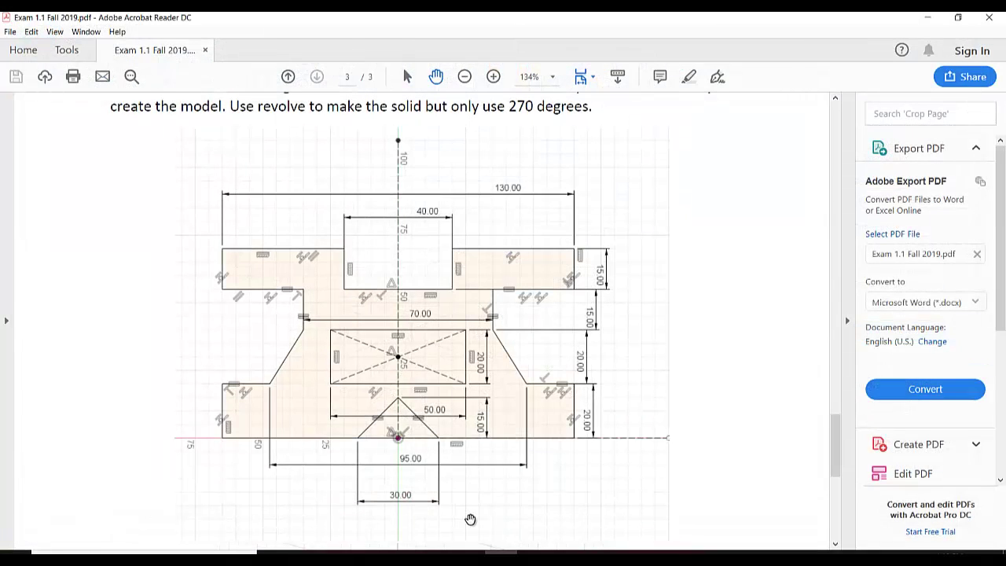
click(442, 487)
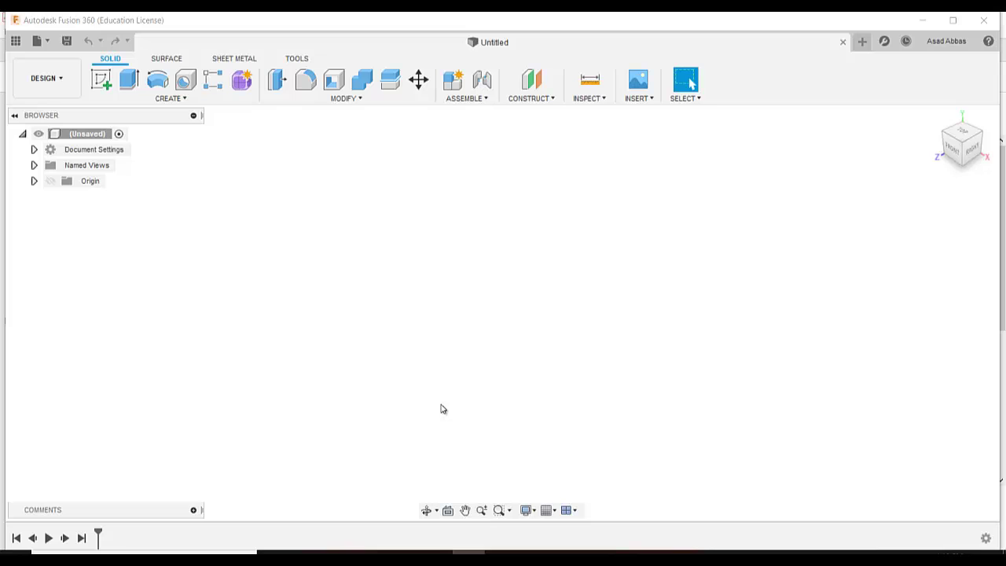
click(460, 546)
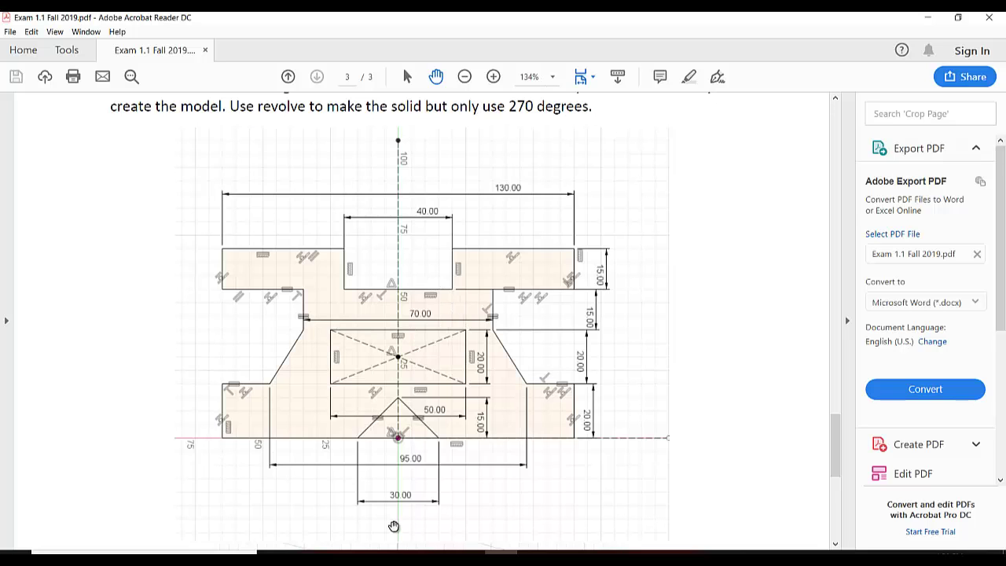
click(469, 553)
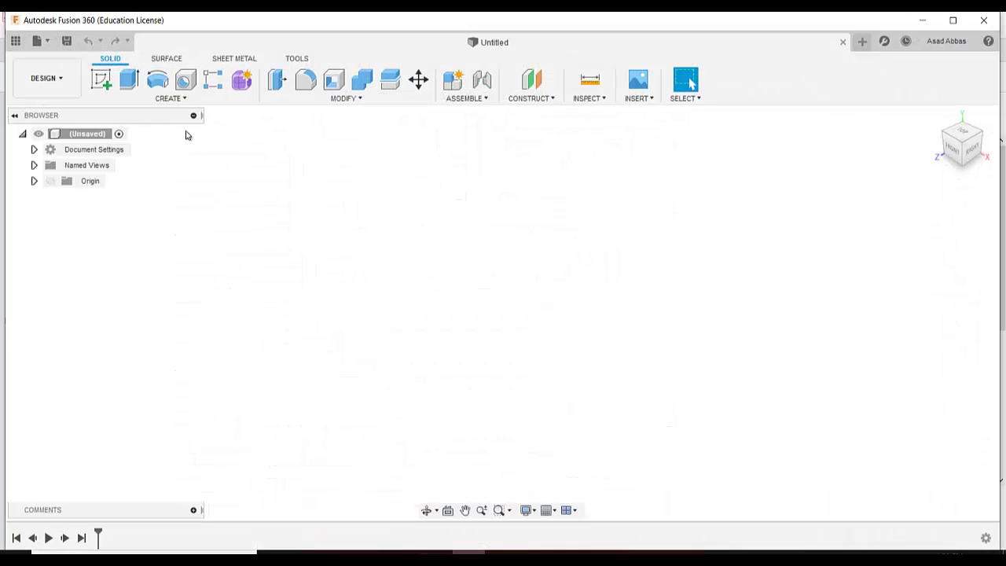
Show the document's units setting and create a new sketch on the front XY plane.
click(34, 149)
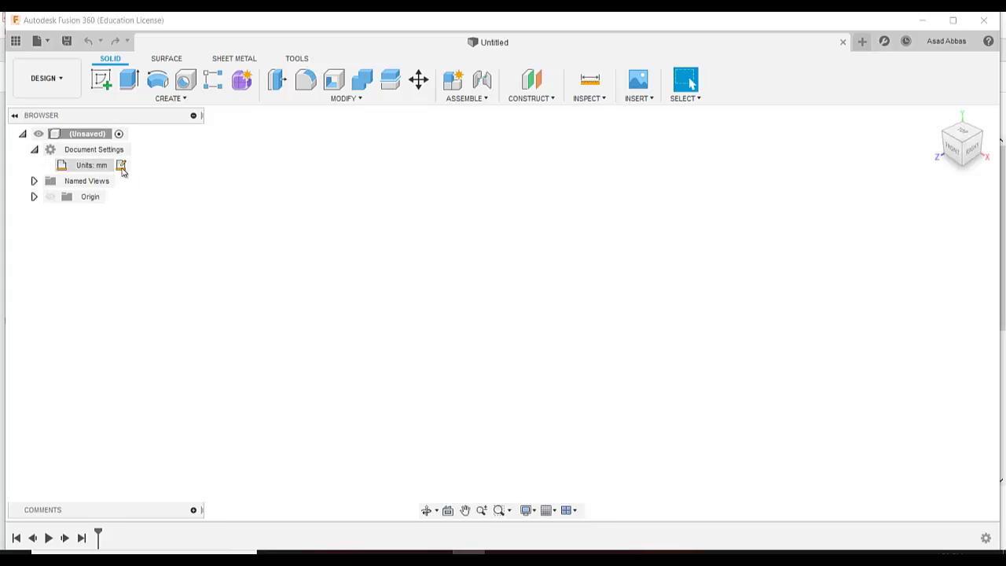
click(103, 81)
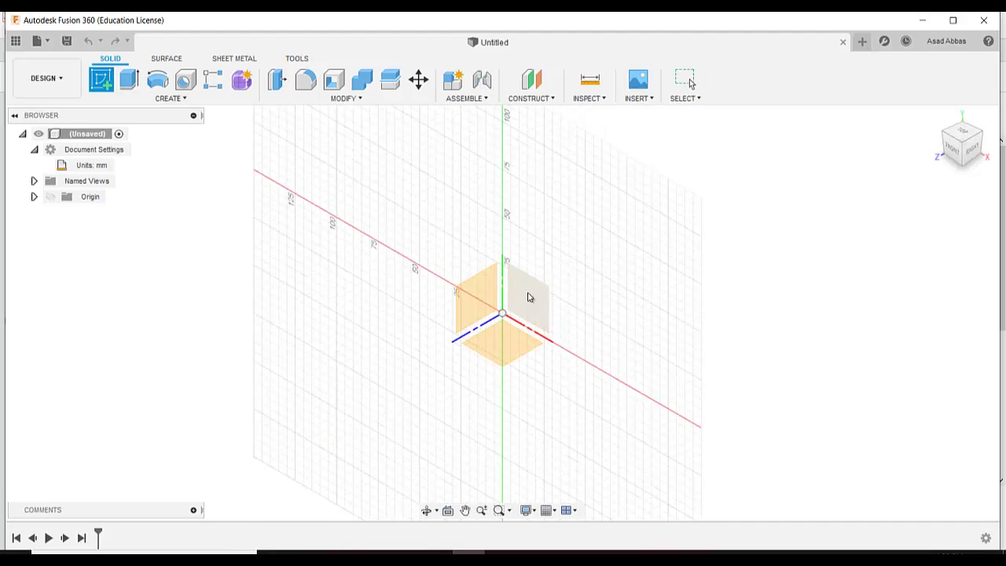
click(528, 296)
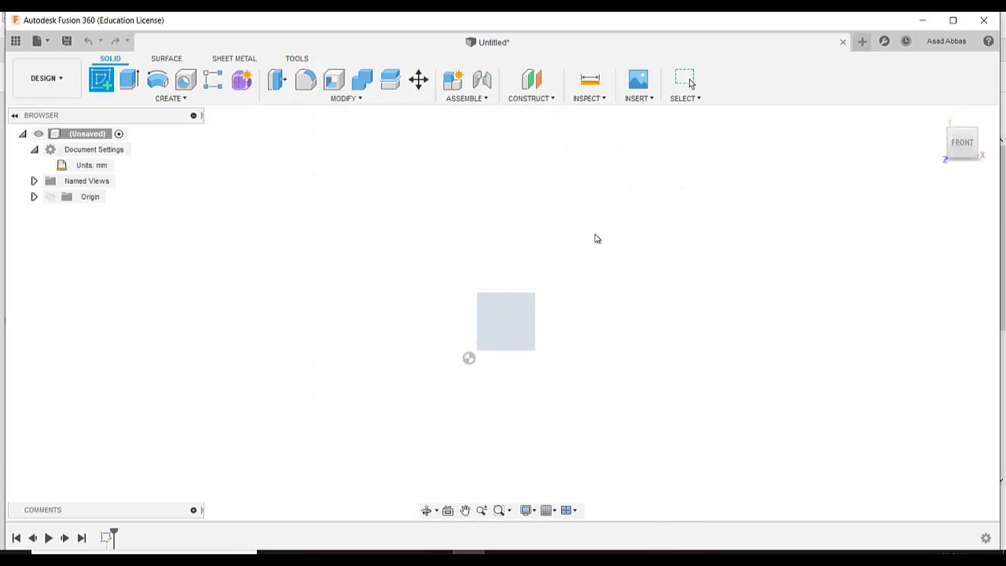
Draw a vertical line about 102 mm long upward from the origin and convert it to a construction line.
click(101, 80)
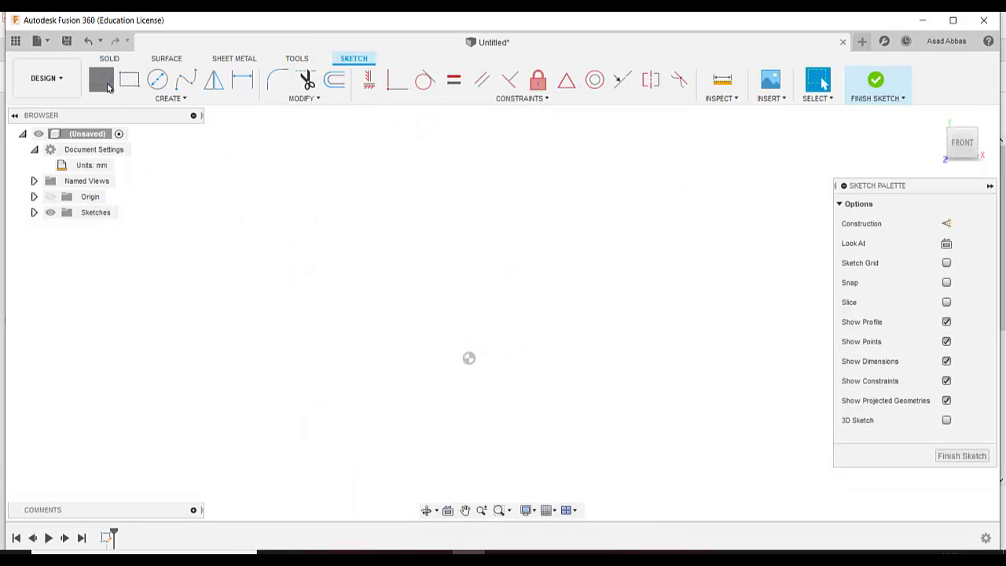
click(469, 358)
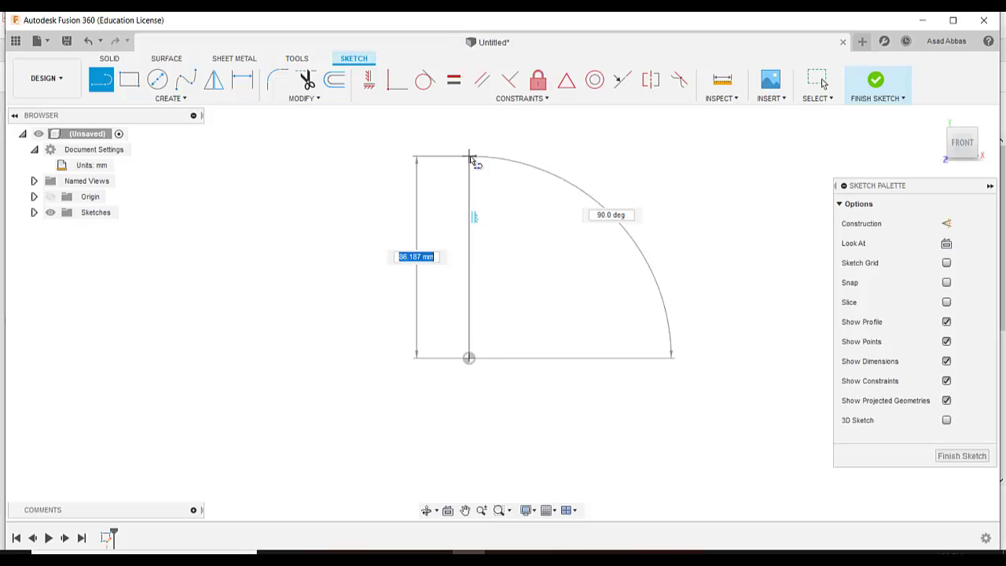
click(470, 159)
key(Escape)
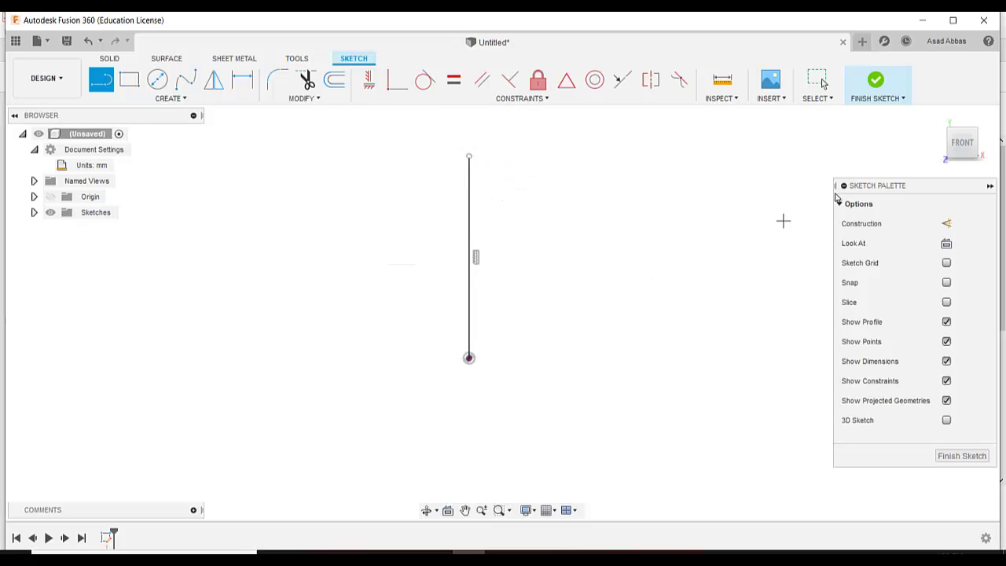
click(817, 81)
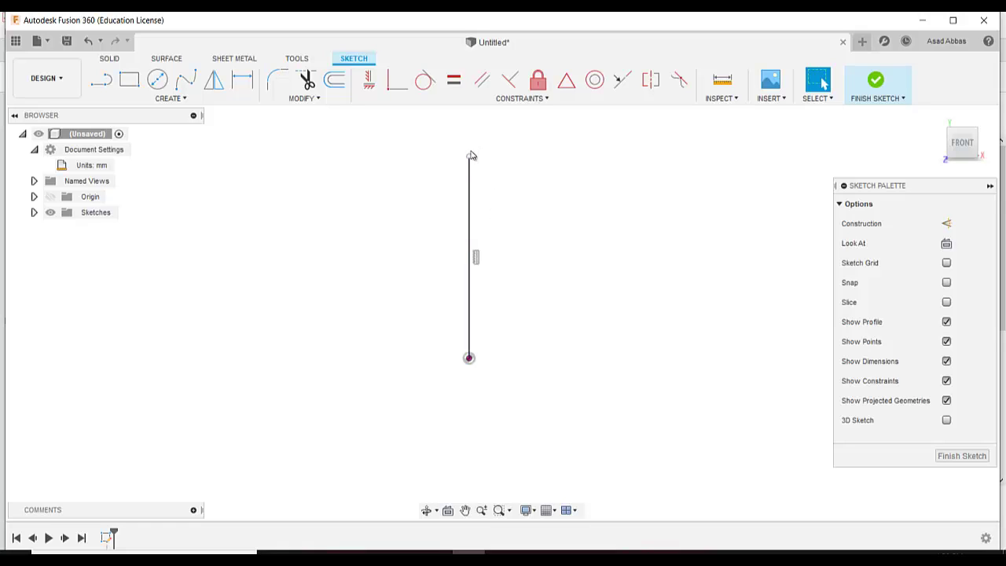
drag(470, 157, 469, 119)
click(471, 212)
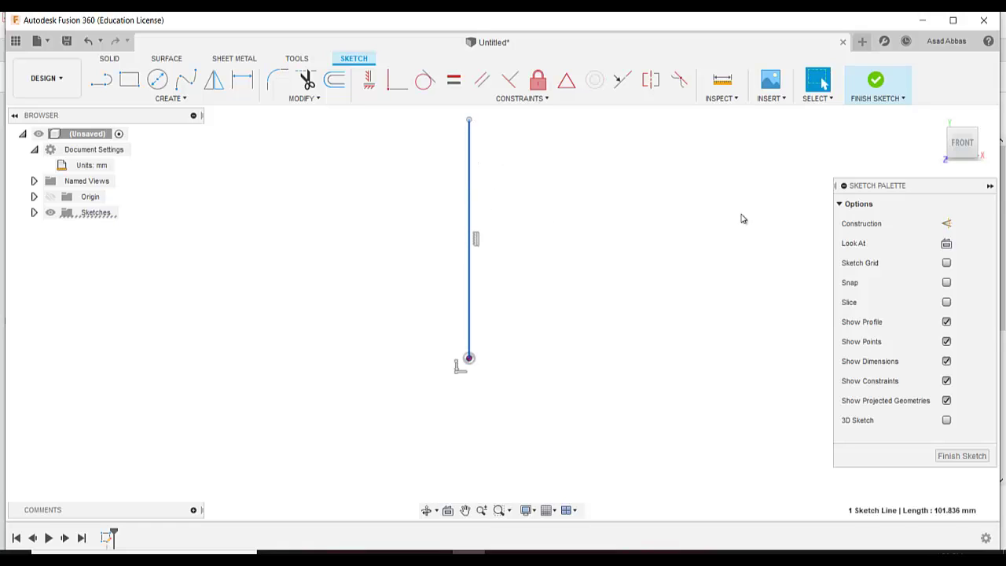
click(947, 224)
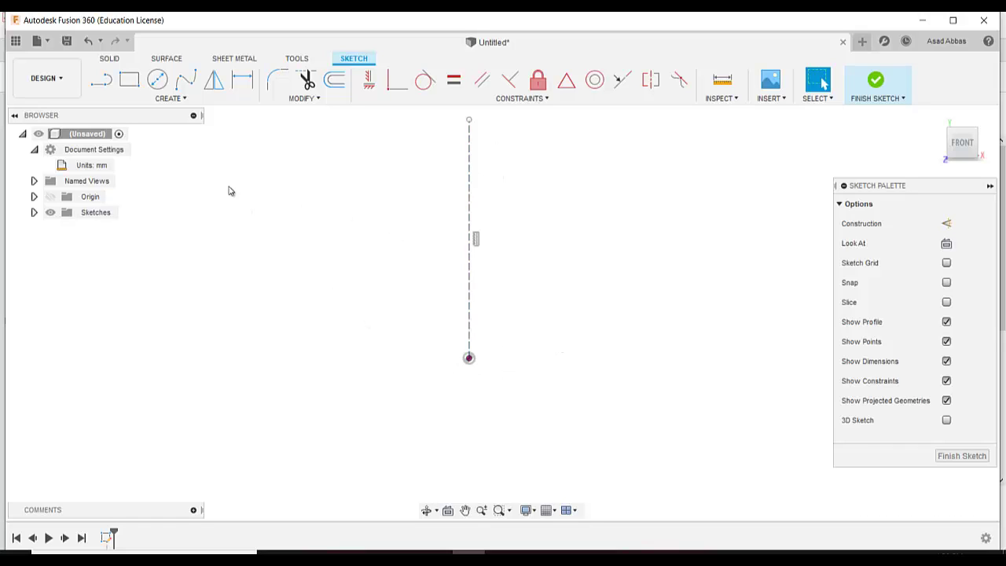
Draw a horizontal line from the origin in the positive X direction and convert it to a construction line.
click(100, 80)
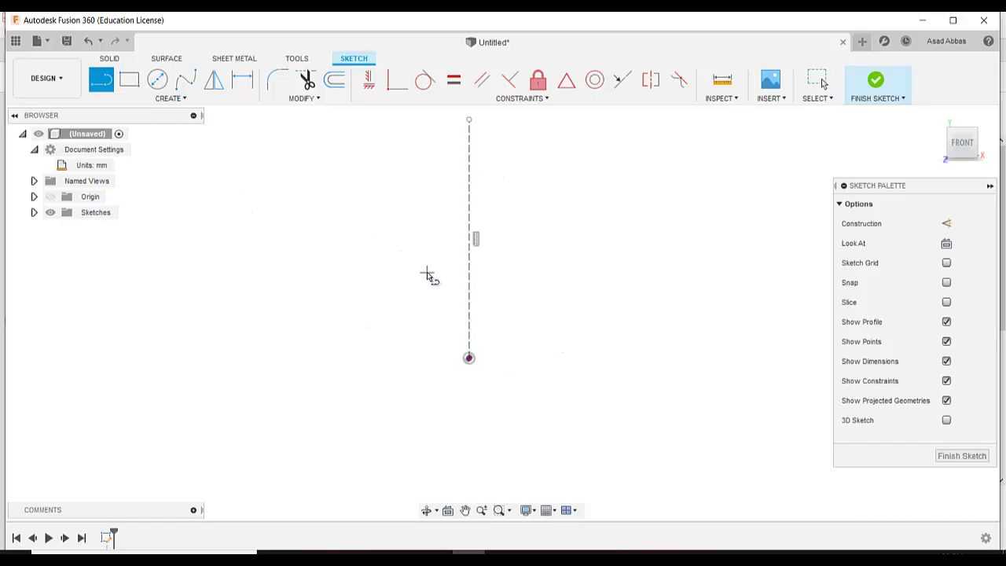
click(469, 359)
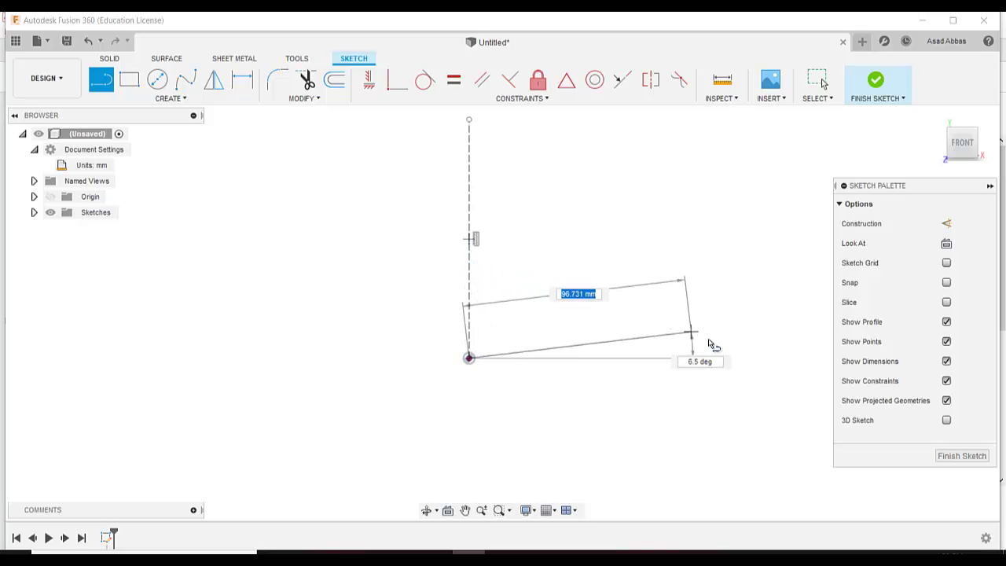
click(737, 357)
click(738, 358)
click(818, 80)
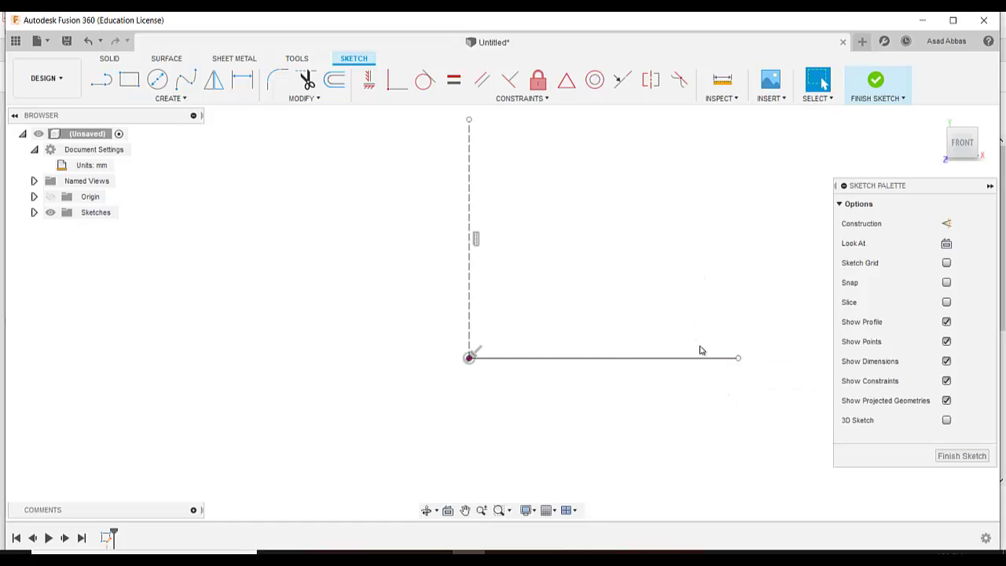
click(680, 358)
click(946, 224)
Sketch a slanted line between the two axes, a base line along the horizontal axis to about X 93 mm, and a short vertical line up.
click(100, 80)
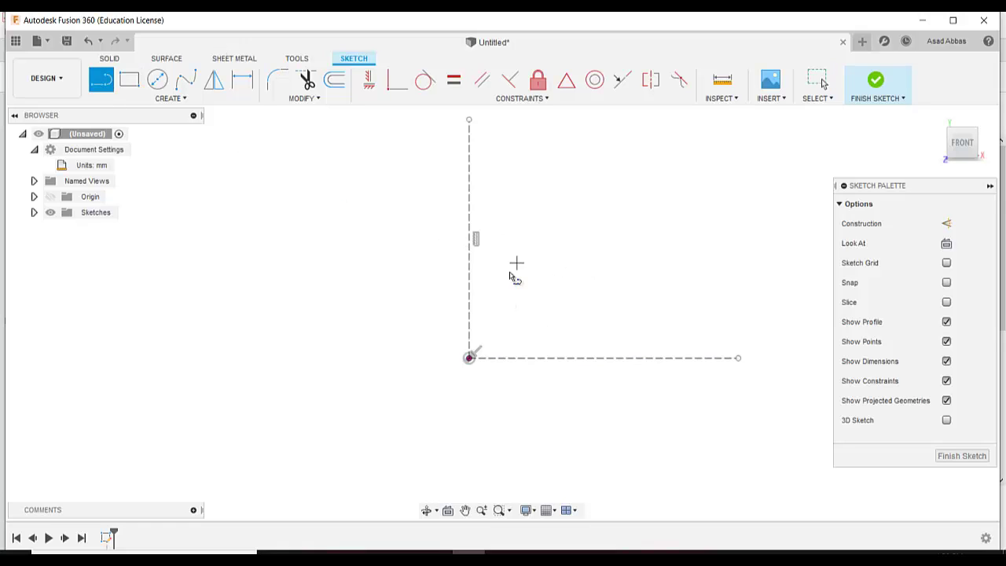
click(469, 262)
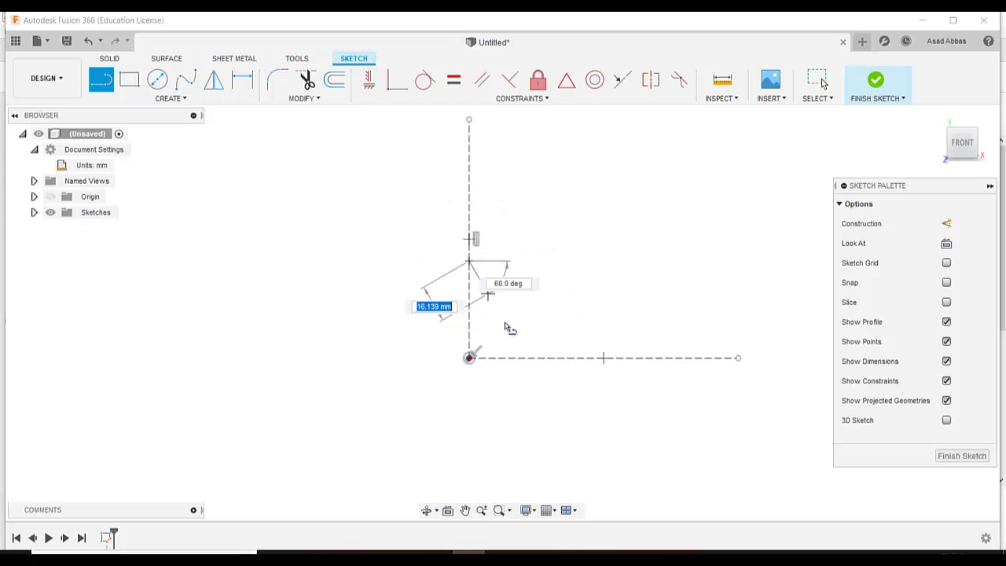
double_click(543, 358)
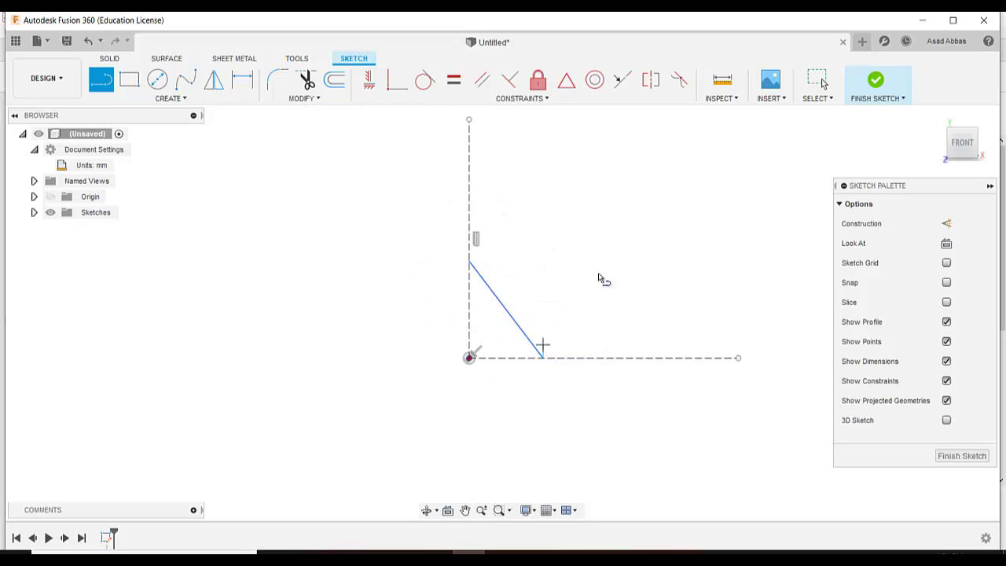
click(544, 358)
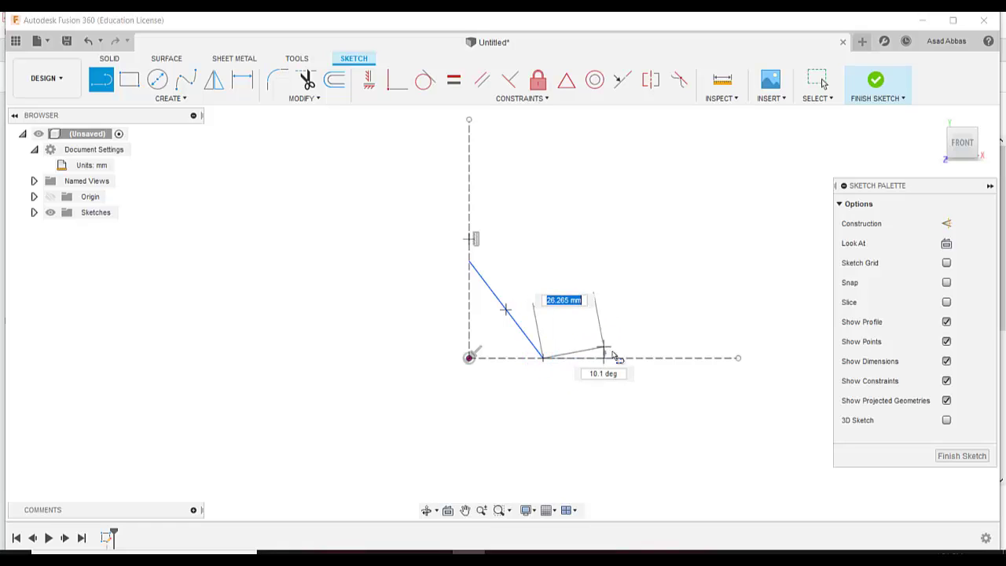
double_click(688, 359)
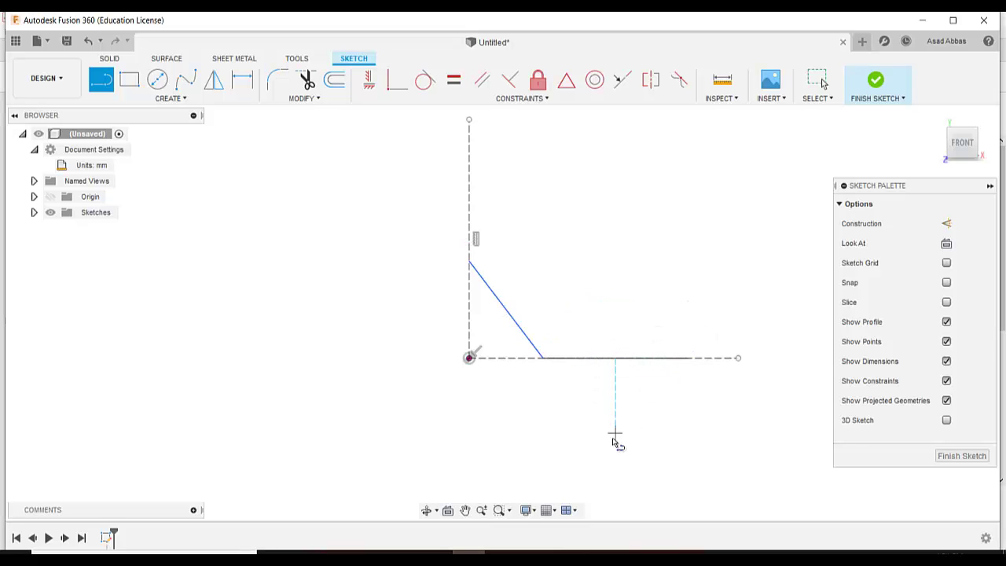
click(688, 359)
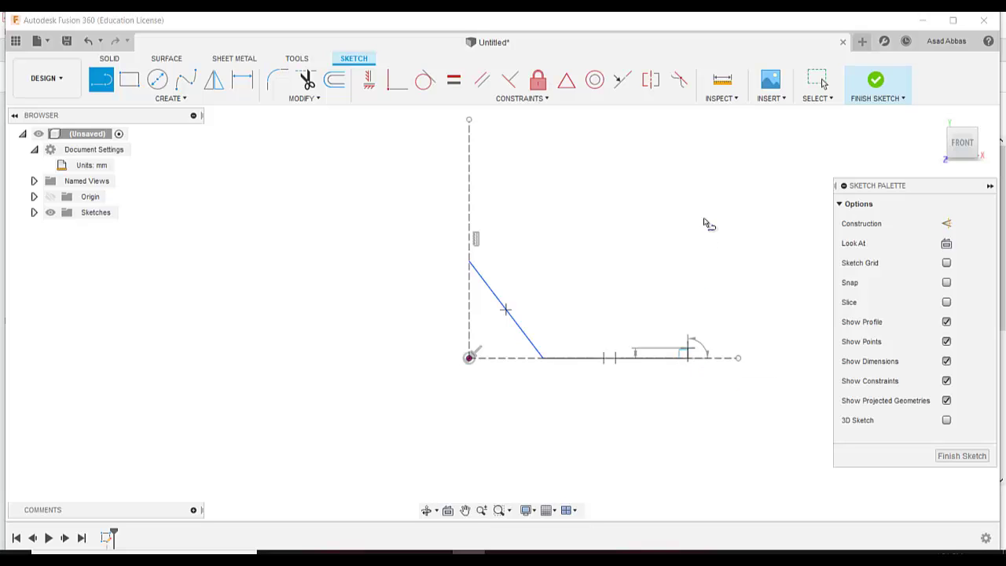
click(688, 297)
key(Escape)
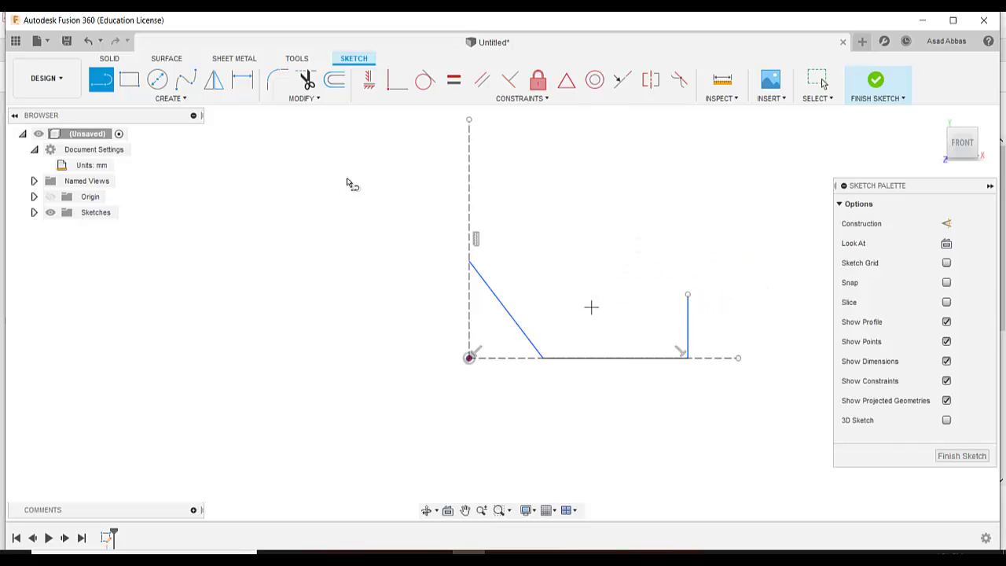
Check the exam PDF drawing and dimension the slanted line's lower end 15 mm from the vertical axis.
click(171, 98)
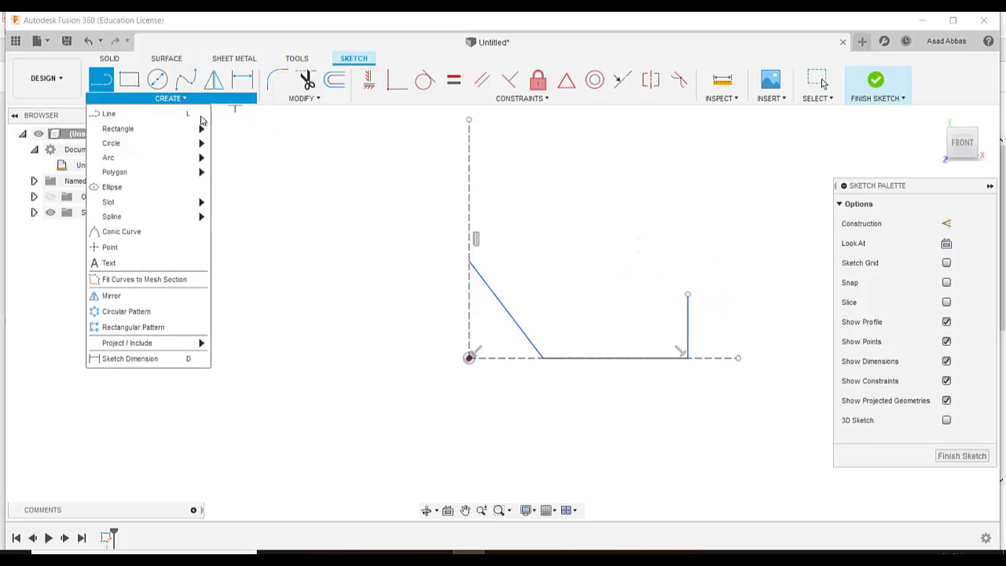
click(189, 358)
key(alt+Tab)
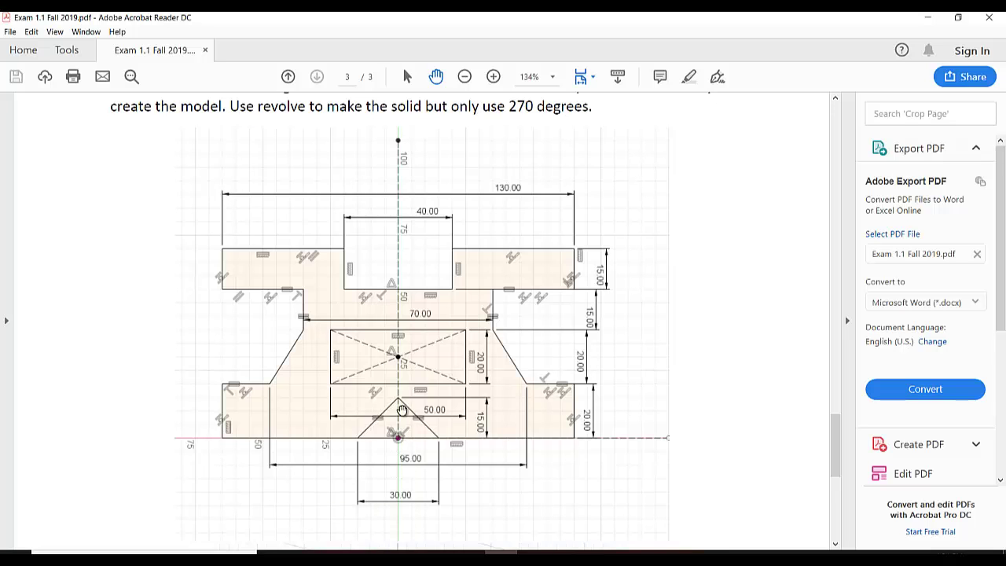
key(alt+Tab)
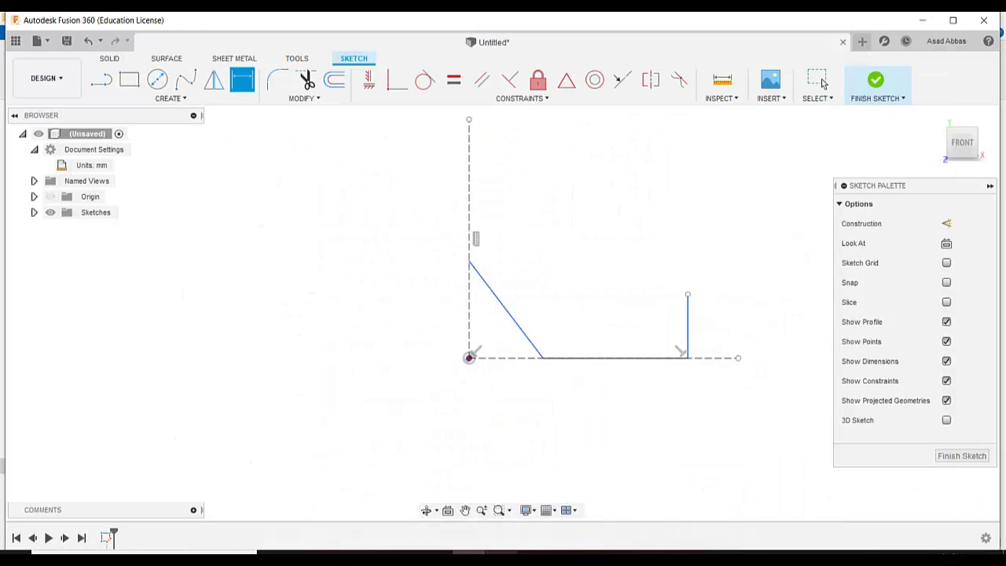
click(544, 358)
click(510, 405)
text(15)
key(Return)
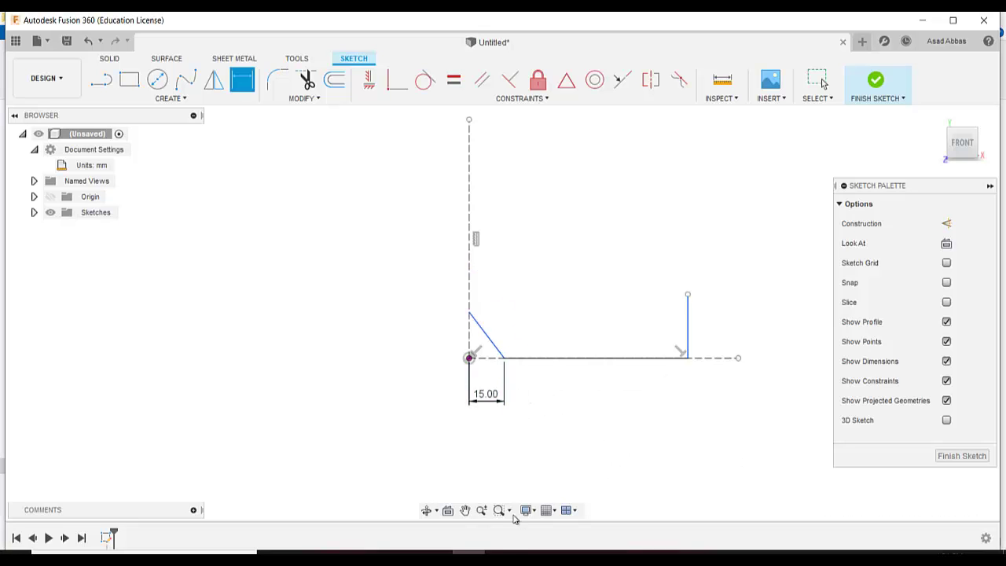
Check the overall width in the exam PDF and dimension the base line's outer end at 130/2 mm from the origin.
key(alt+Tab)
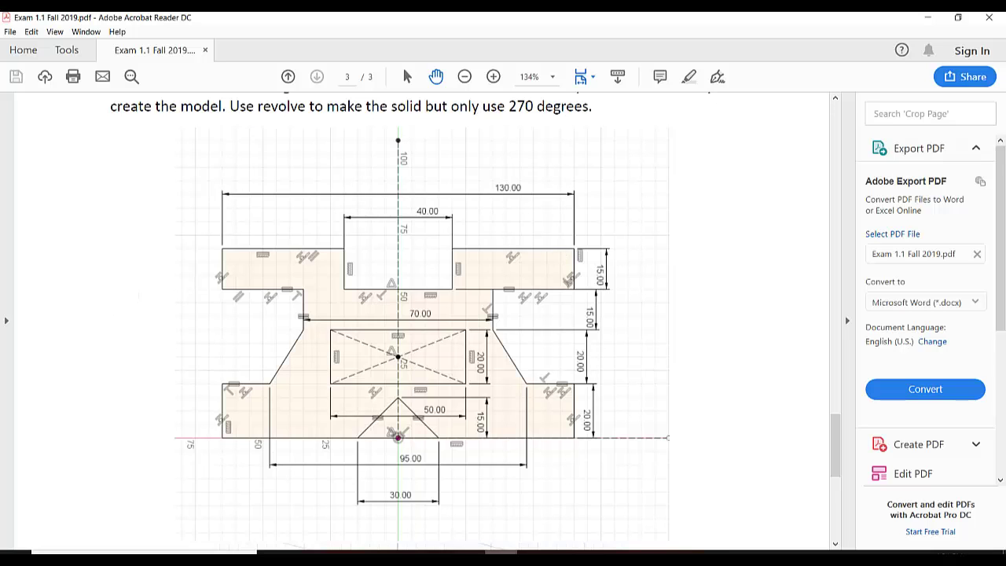
key(alt+Tab)
click(688, 358)
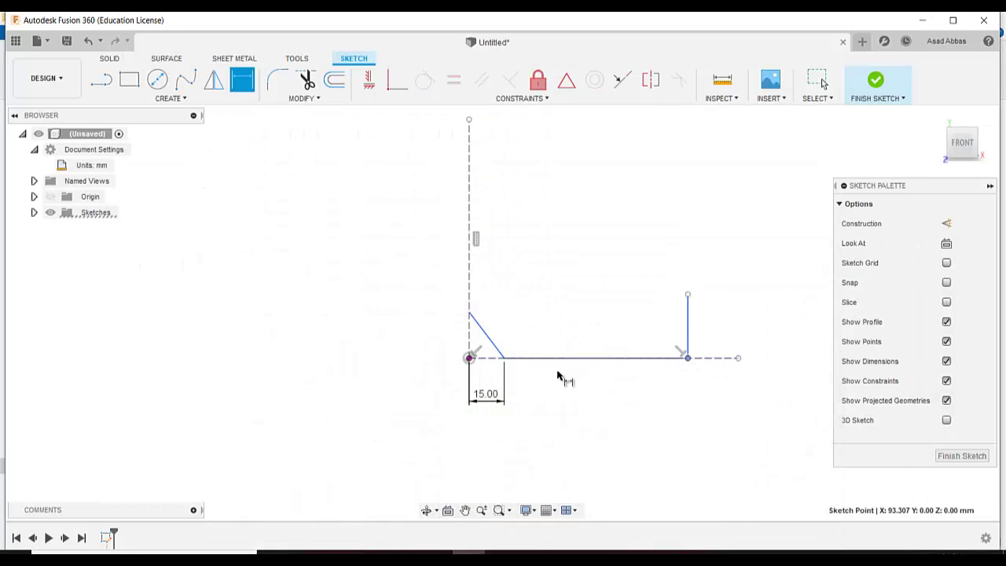
click(469, 358)
click(555, 442)
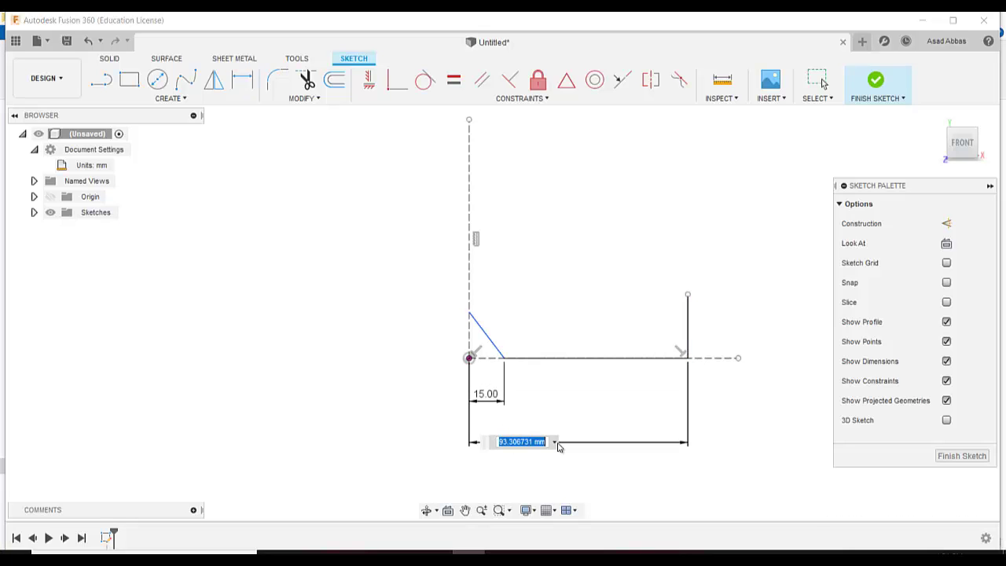
text(13)
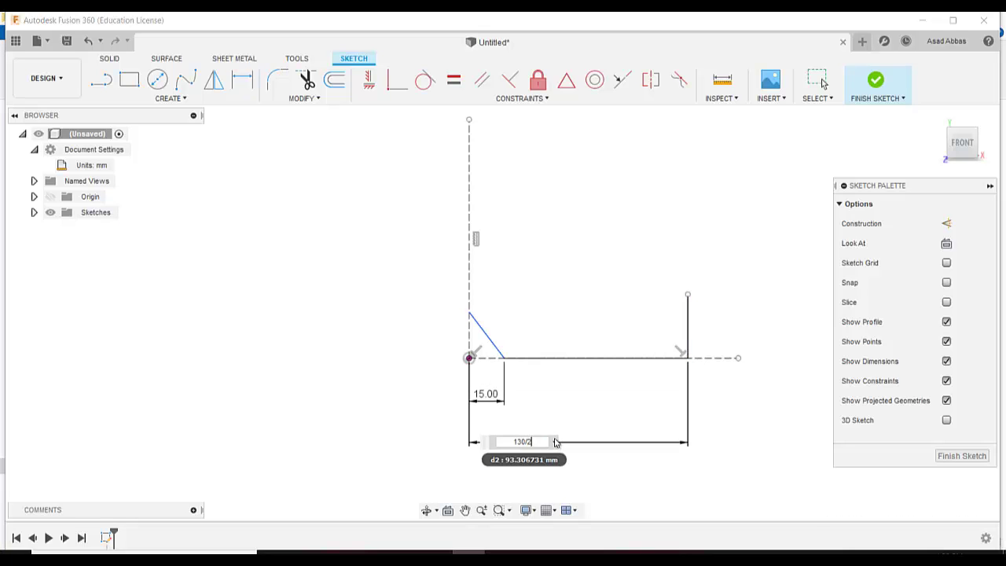
text(0/2)
key(Return)
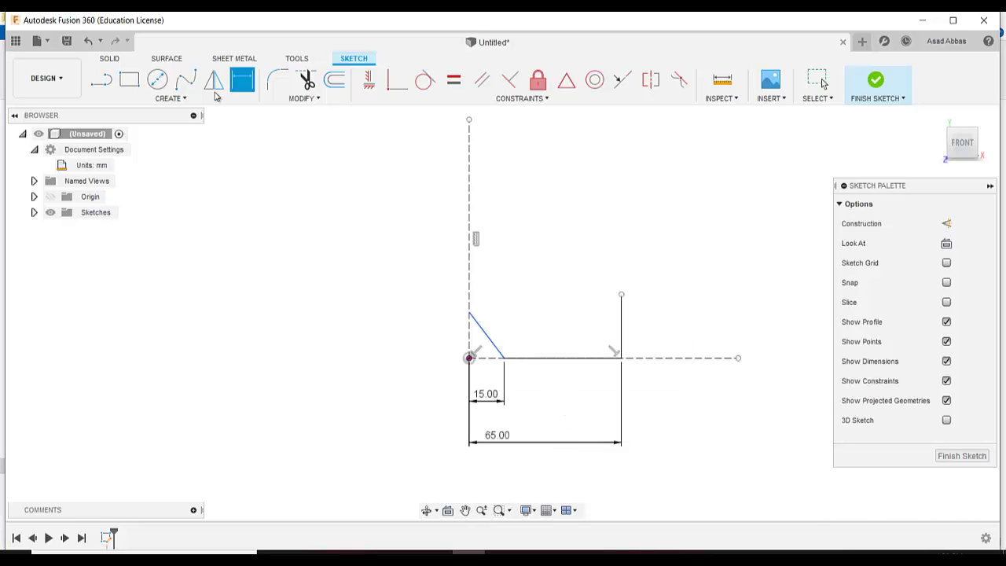
Continue the outer profile with an inward horizontal line about 21 mm long, a slanted line about 46 mm long, and a vertical line up.
click(100, 78)
click(622, 296)
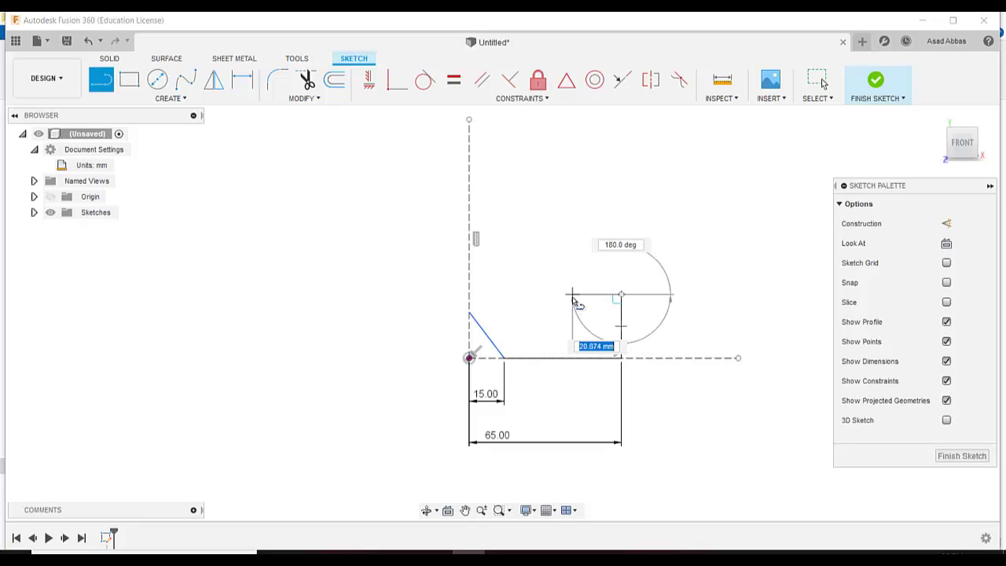
click(572, 295)
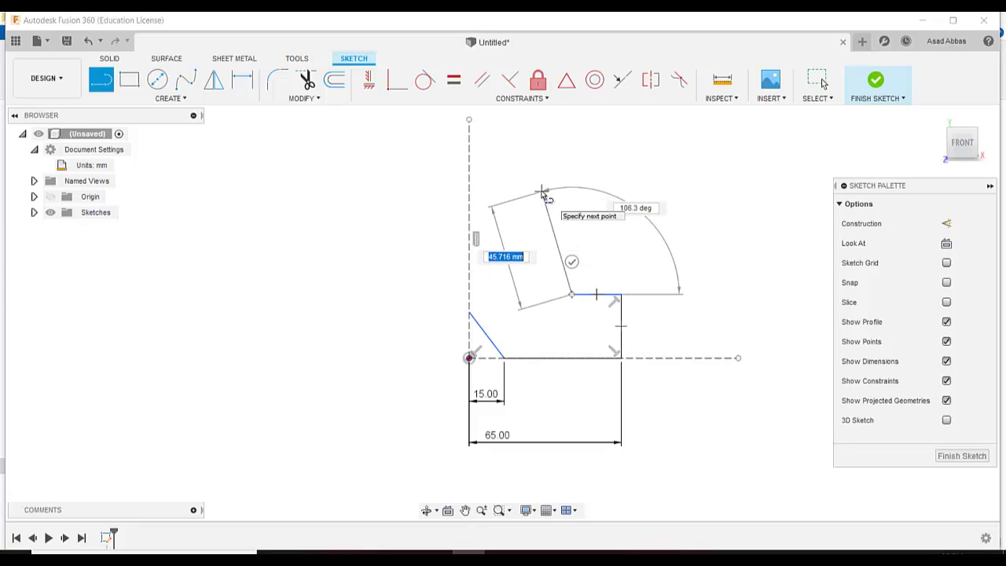
click(541, 191)
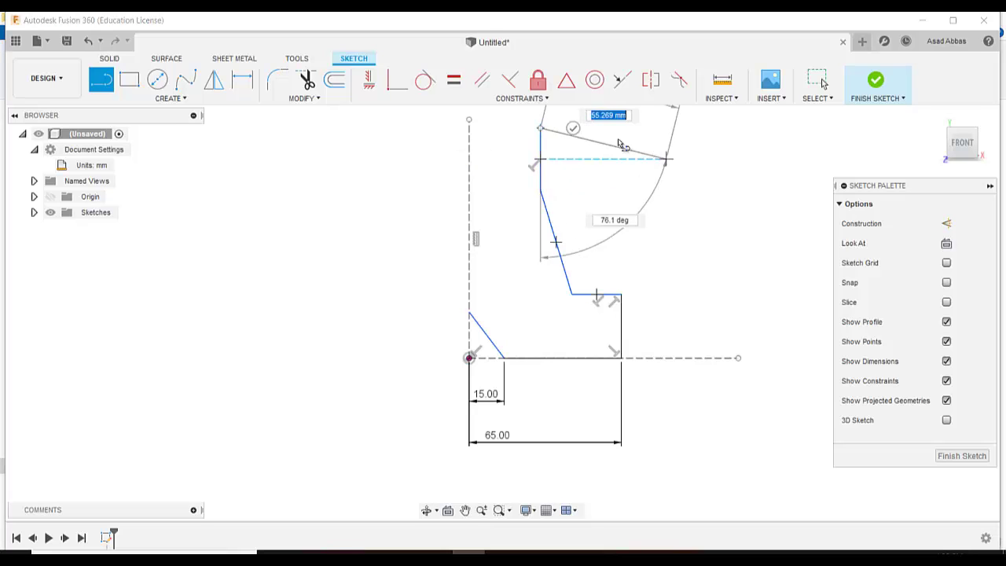
double_click(541, 128)
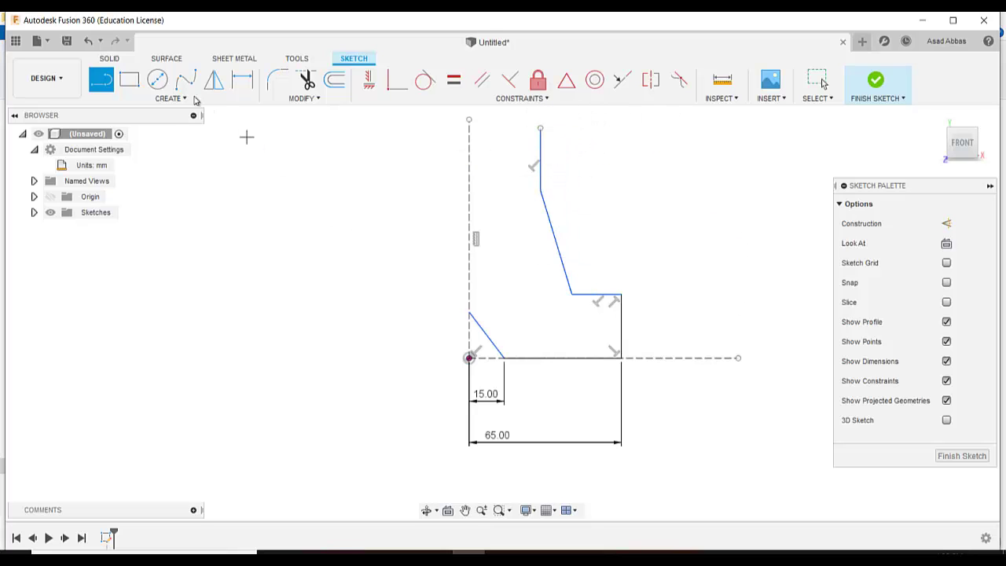
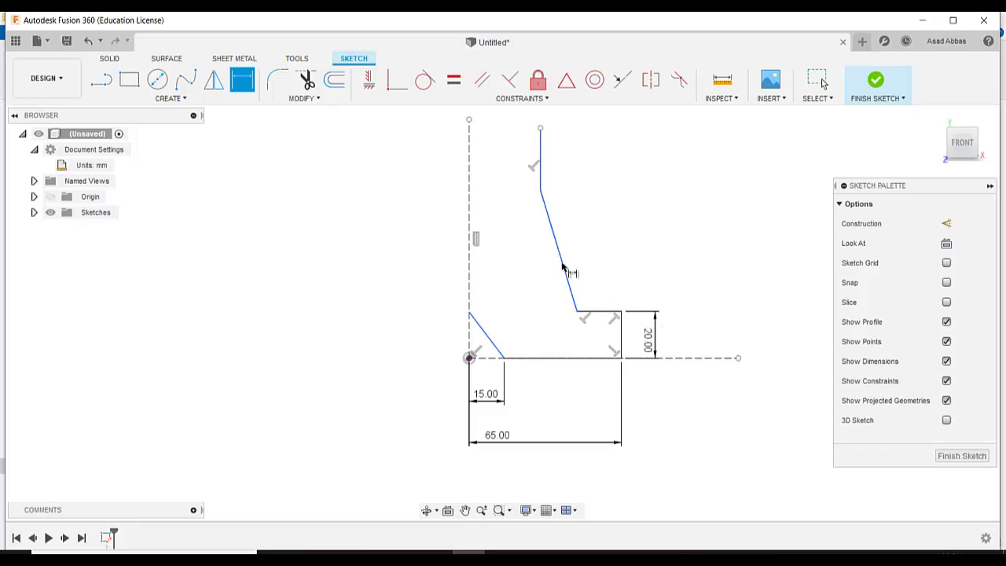
Dimension the vertical height of the outer slanted line as 20 mm.
click(541, 189)
click(577, 313)
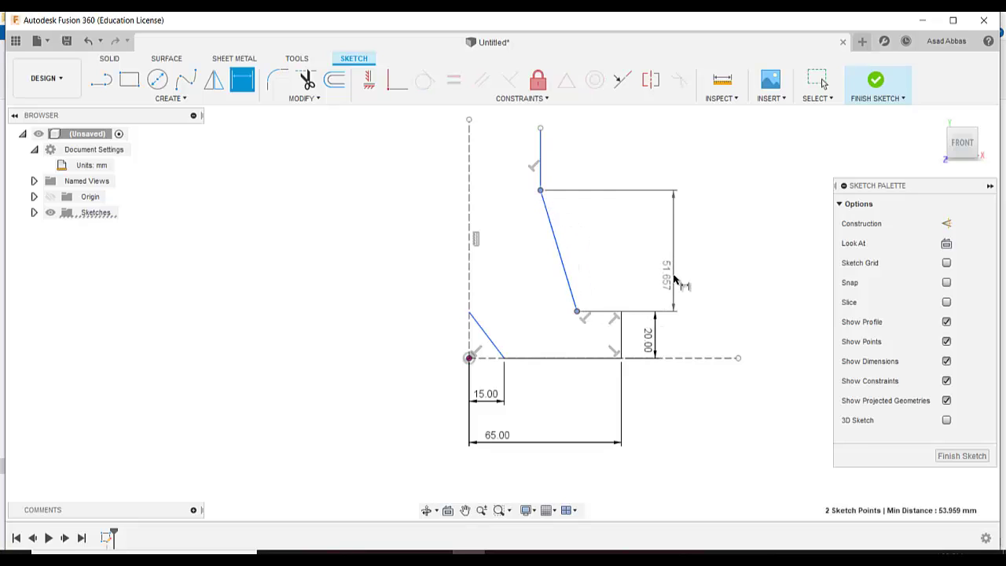
click(679, 281)
text(20)
key(Return)
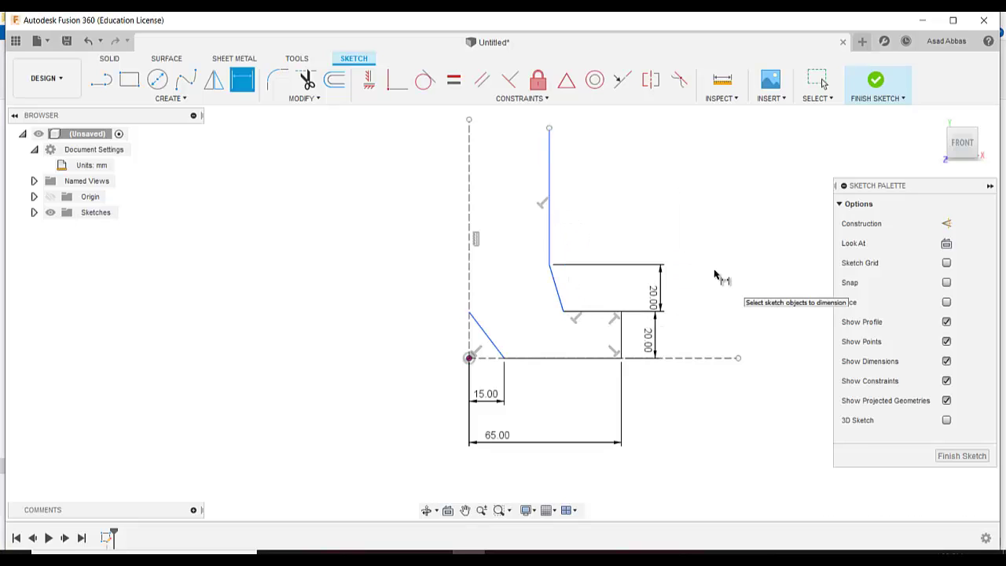
Dimension the vertical line above the outer slanted line as 15 mm.
click(549, 128)
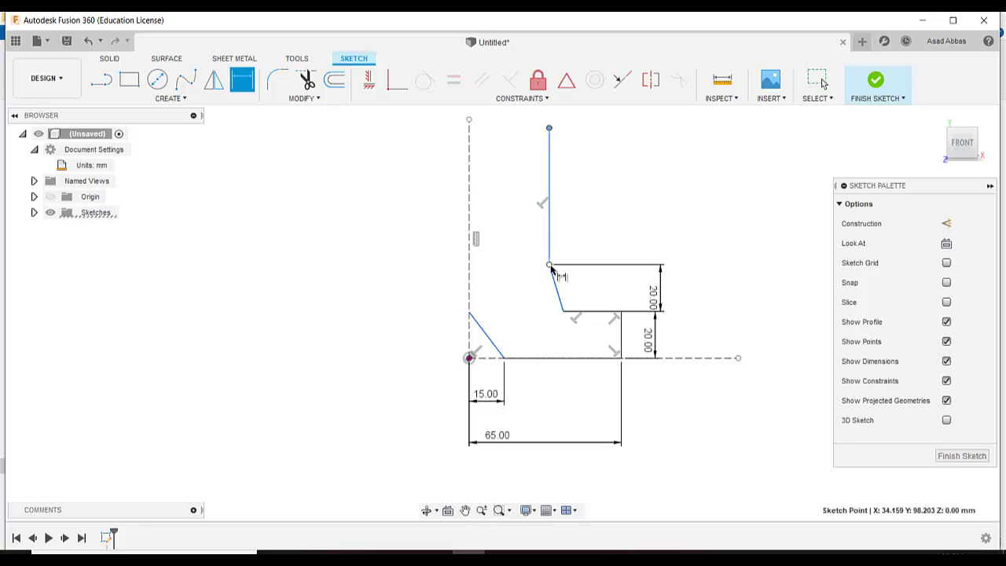
click(551, 265)
click(665, 190)
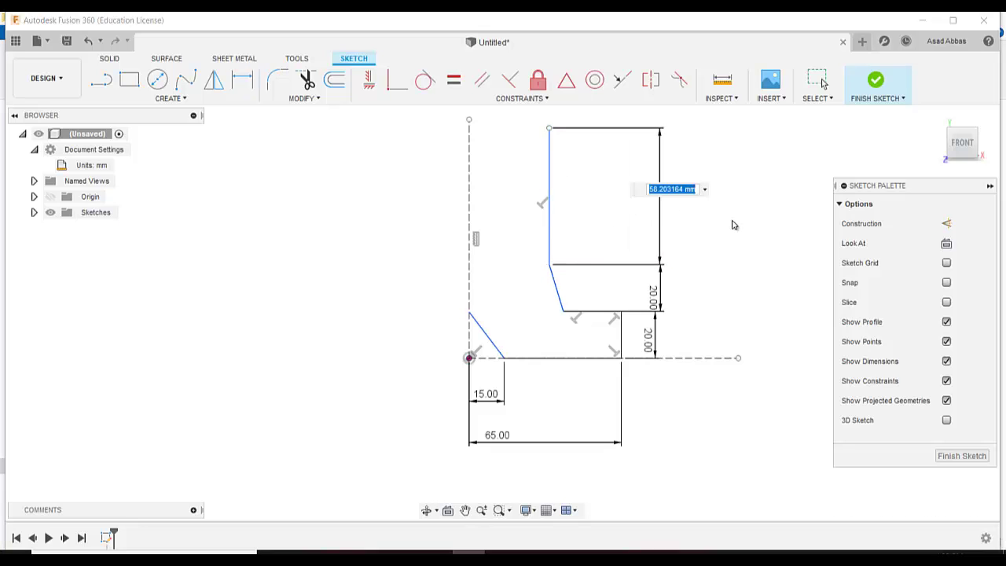
text(15)
key(Return)
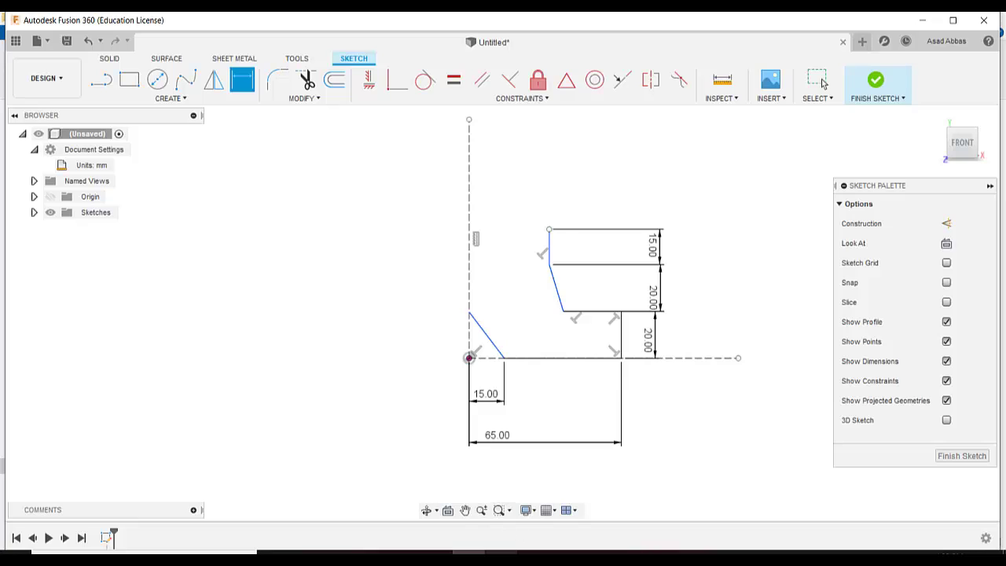
Check the 95 mm width in the exam PDF and dimension the outer slanted line's lower end 47.5 mm horizontally from the origin.
key(alt+Tab)
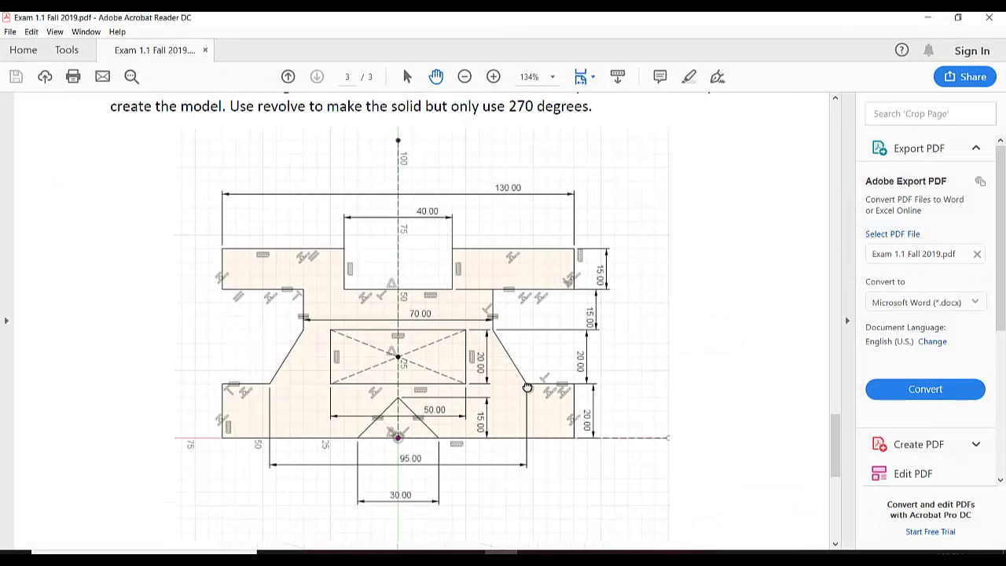
scroll(527, 387, up, 1)
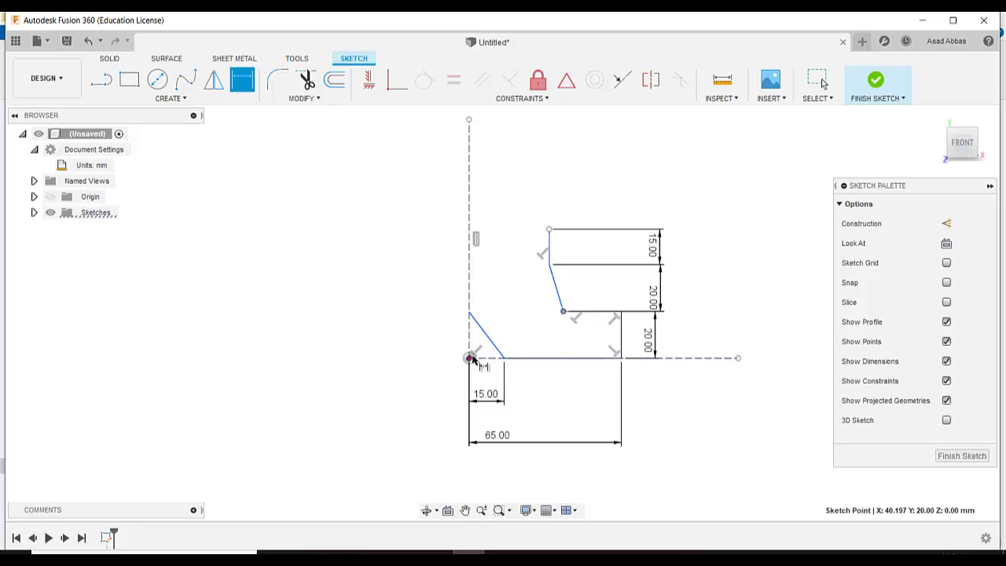
click(469, 358)
click(512, 423)
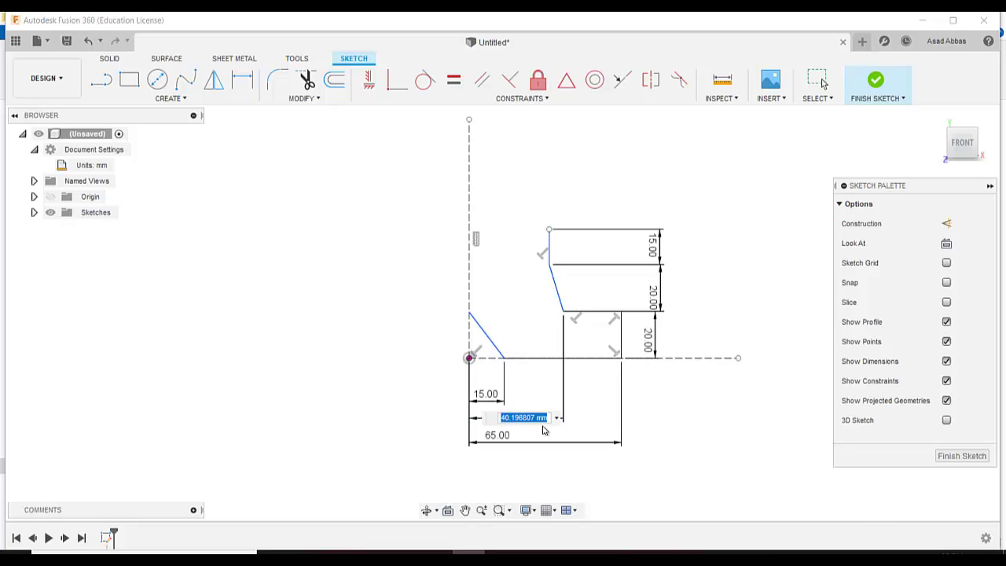
text(4)
key(Return)
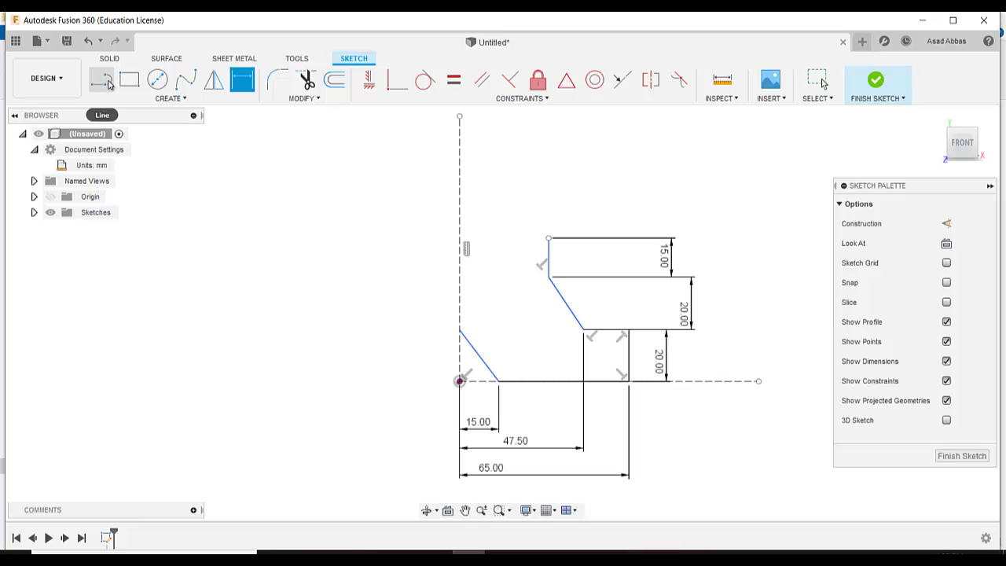
Check the triangular notch in the exam PDF and dimension the vertical height of the inner slanted line as 15 mm.
click(166, 99)
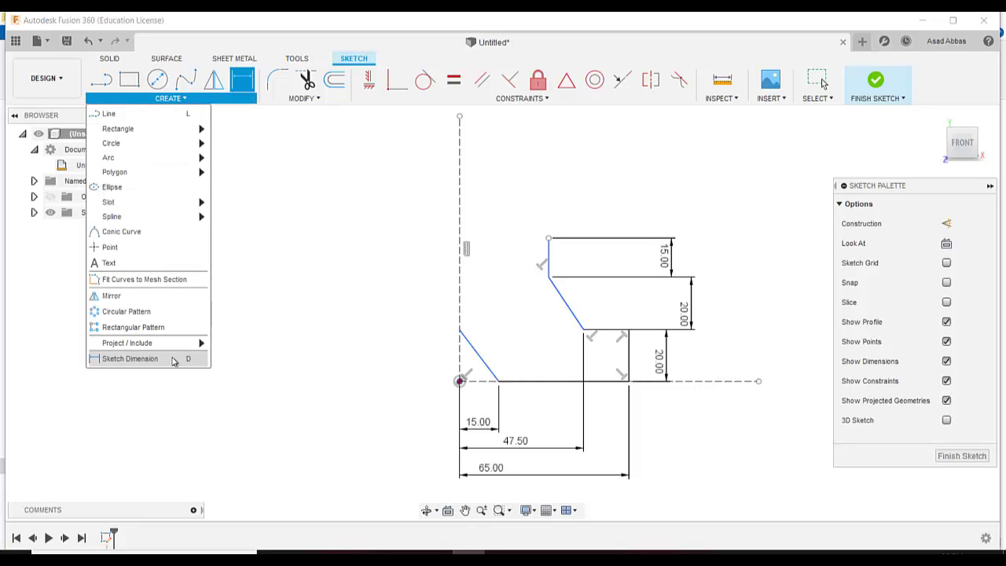
click(176, 359)
key(alt+Tab)
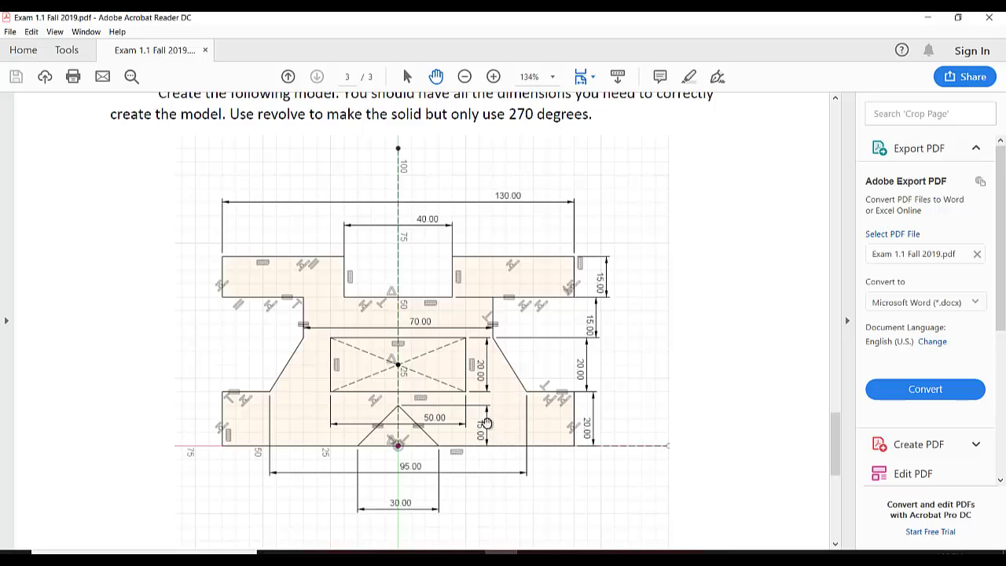
key(alt+Tab)
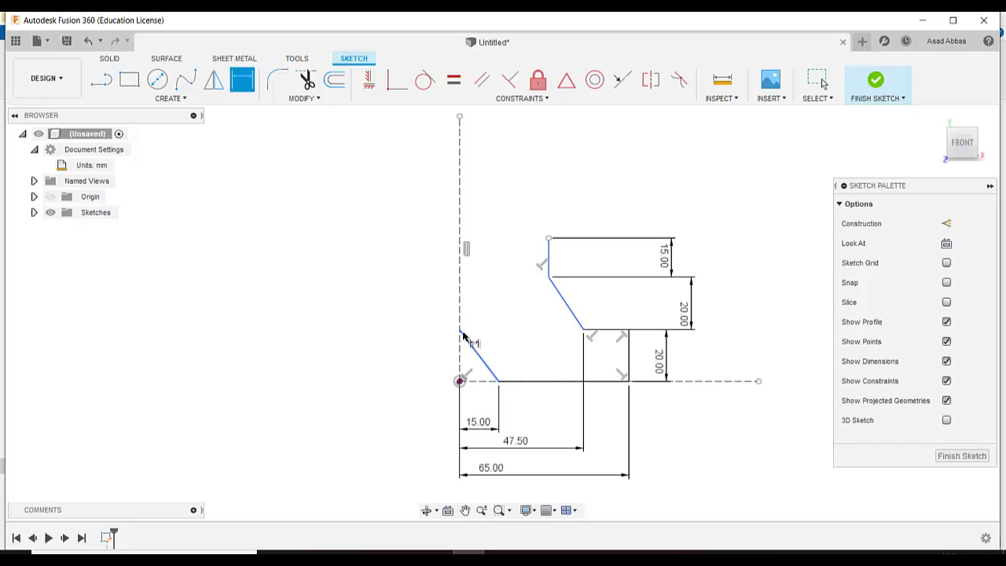
click(497, 382)
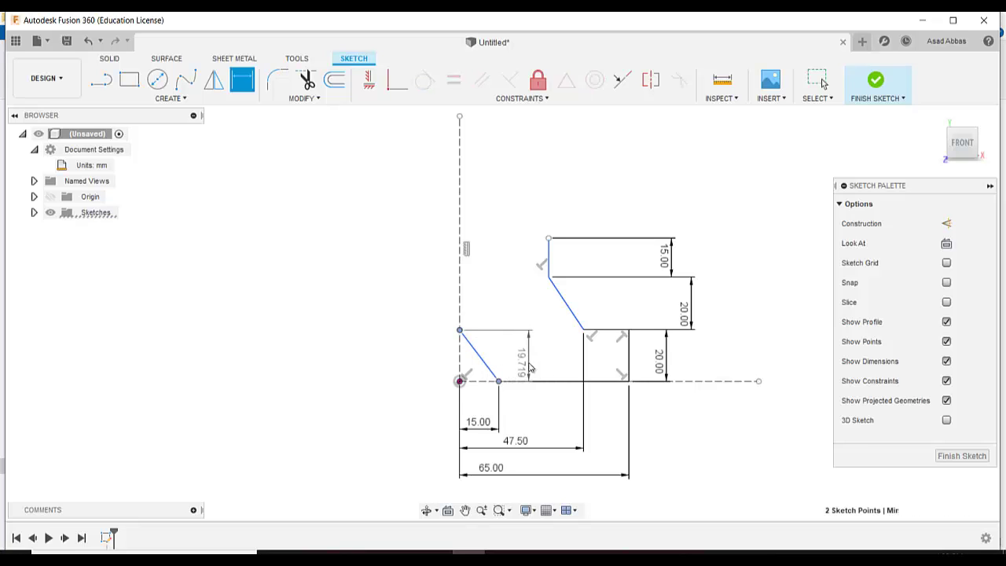
click(551, 359)
text(15)
key(Return)
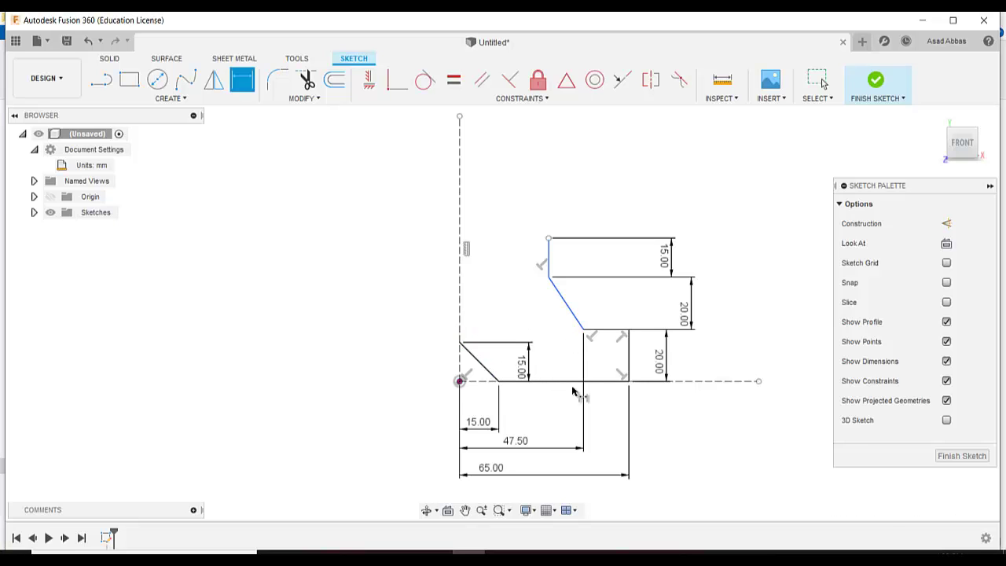
Continue the profile with lines outward, up about 20 mm, inward, down about 15 mm, and about 20 mm across to the vertical axis.
click(101, 79)
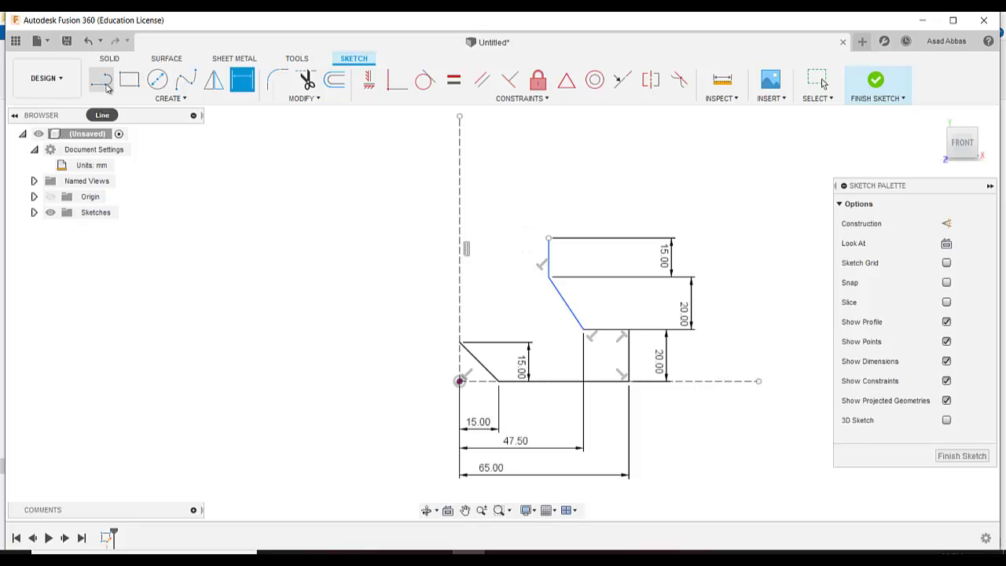
click(549, 238)
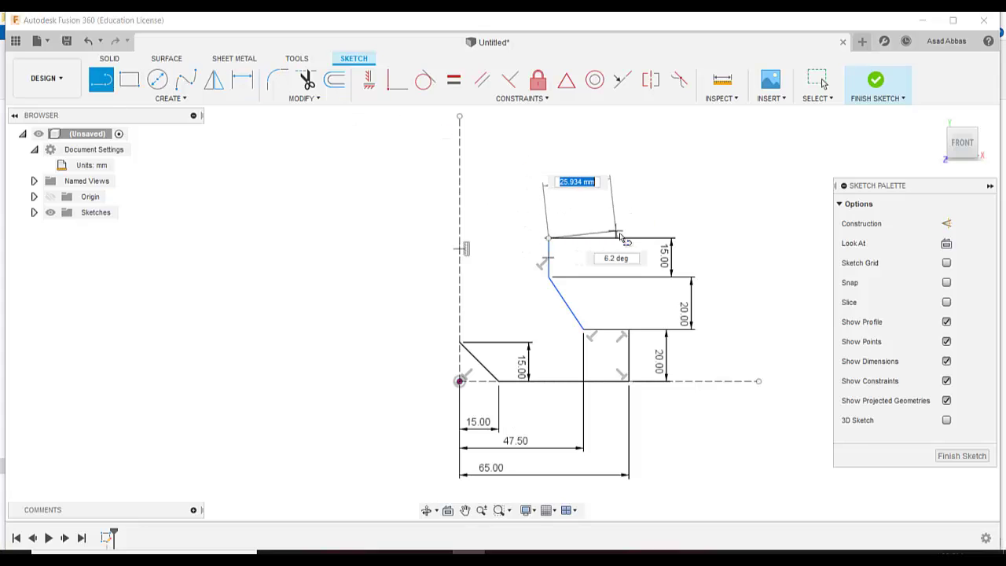
click(627, 238)
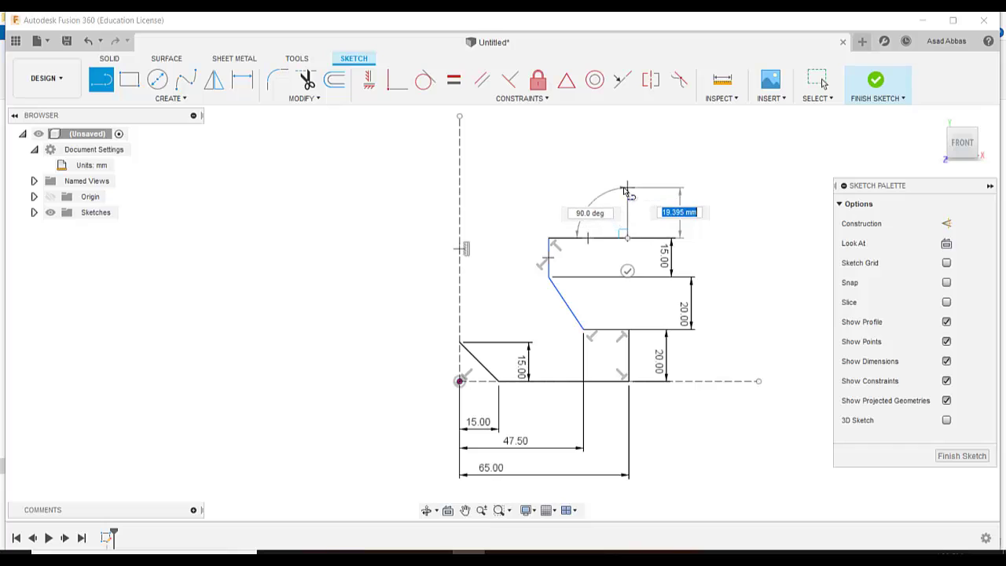
click(626, 187)
click(512, 189)
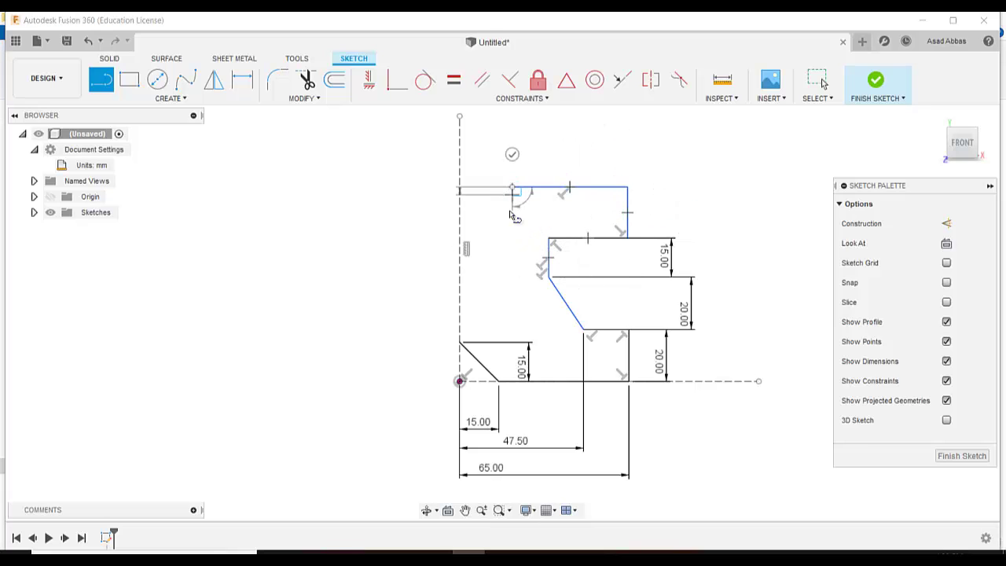
click(460, 227)
right_click(331, 207)
click(364, 213)
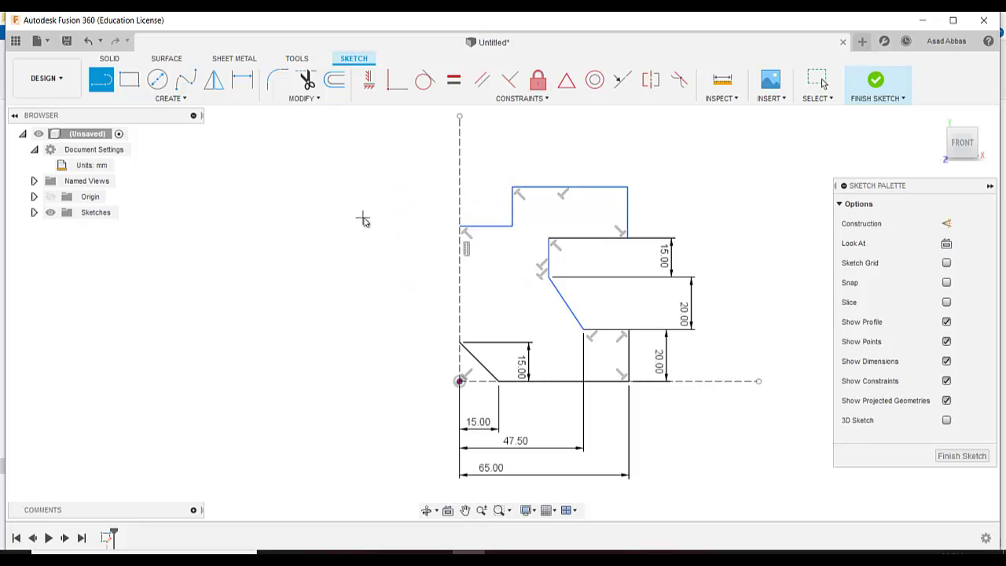
Dimension the upper flange's outer vertical line as 15 mm.
click(186, 98)
click(157, 358)
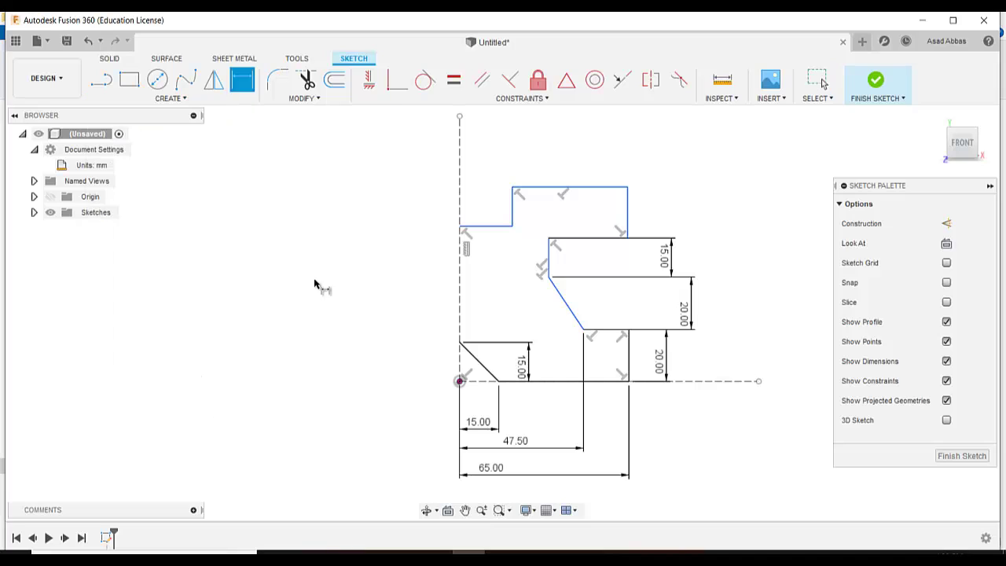
click(629, 213)
click(679, 217)
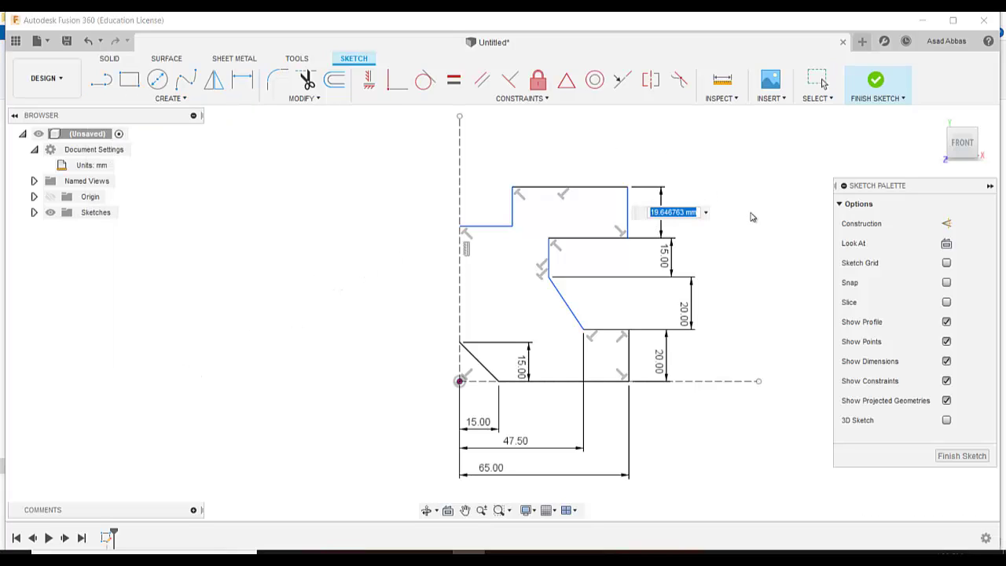
text(15)
key(Return)
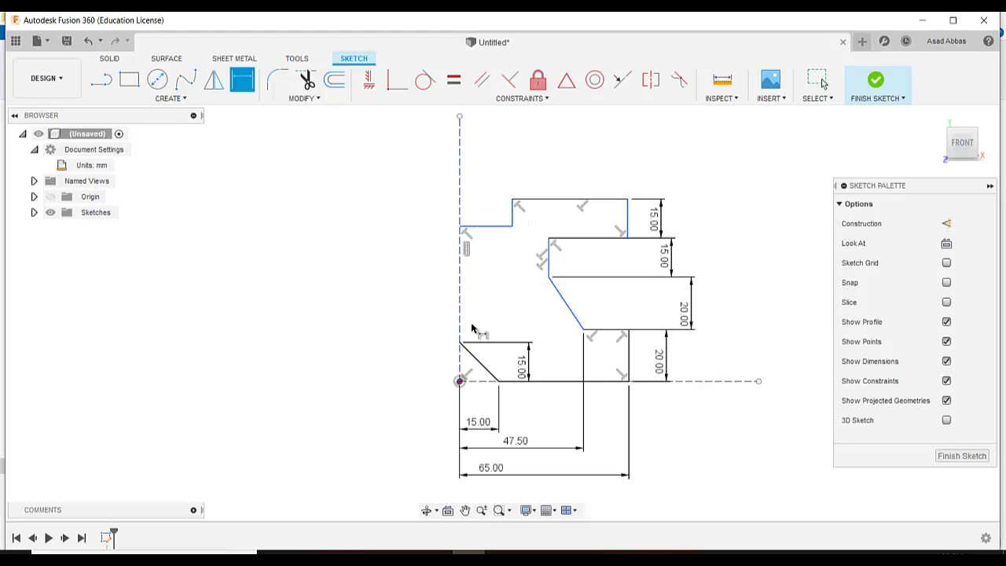
Check the recess width in the exam PDF and dimension the recess's vertical line at 40/2 mm from the vertical axis.
key(alt+Tab)
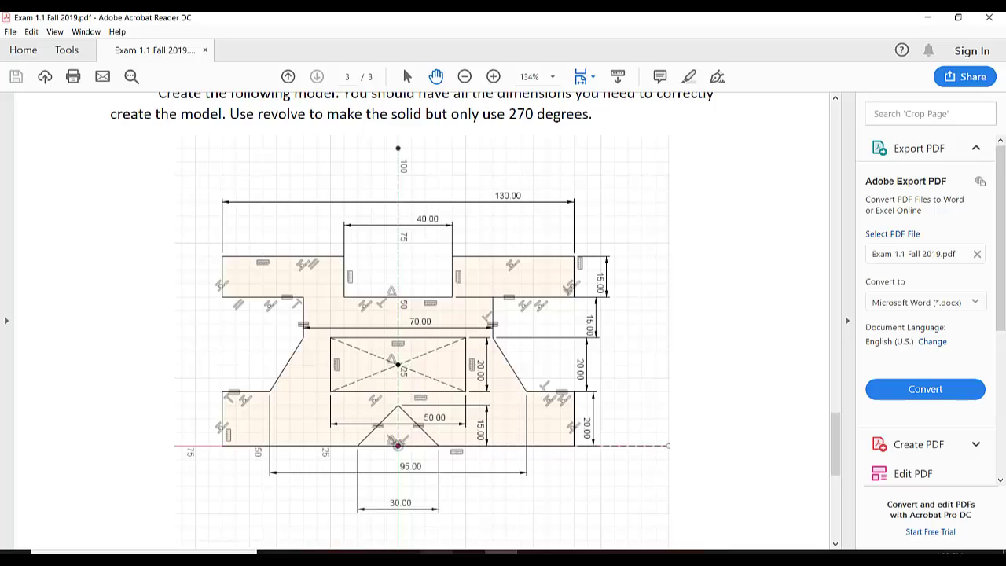
key(alt+Tab)
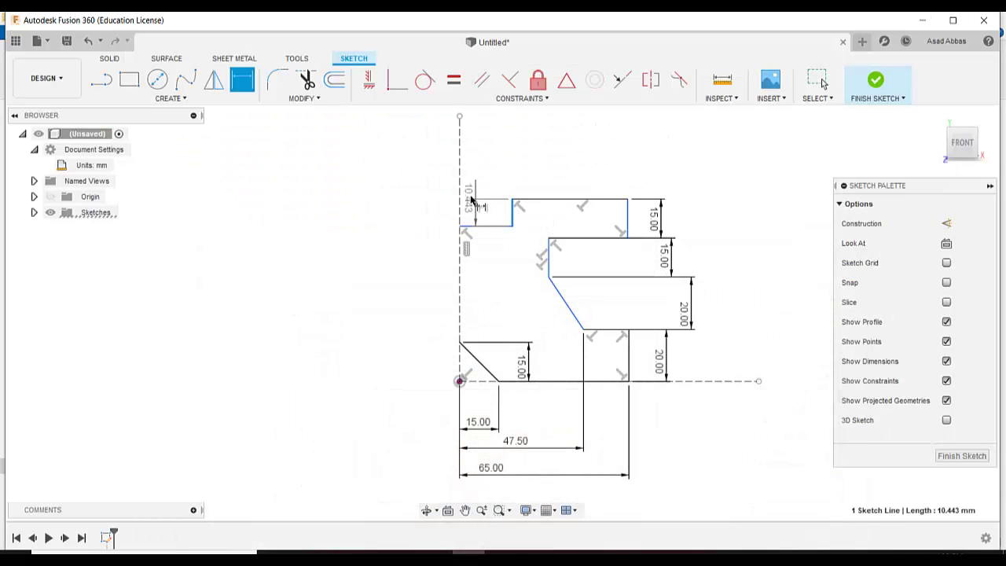
click(481, 226)
click(487, 206)
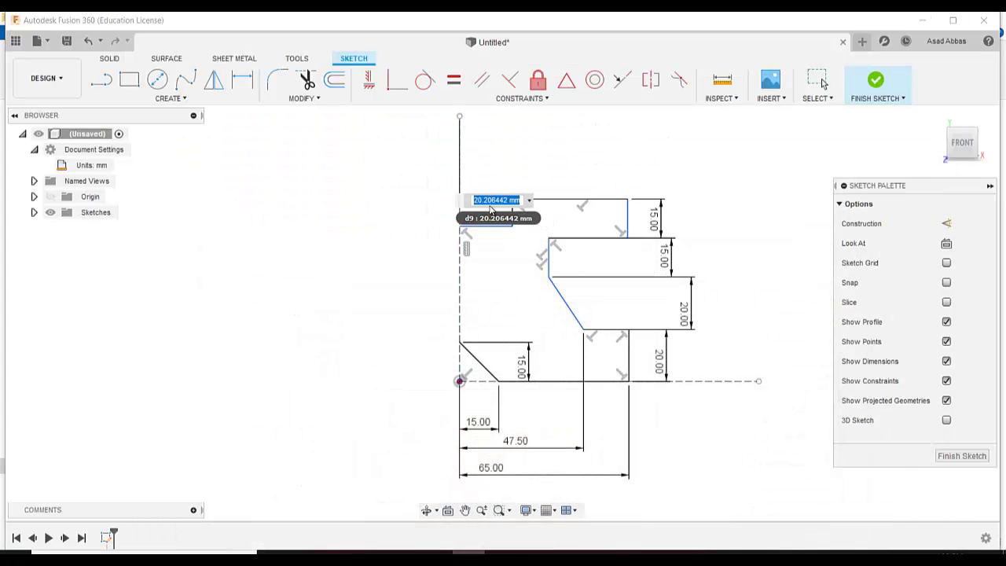
text(40)
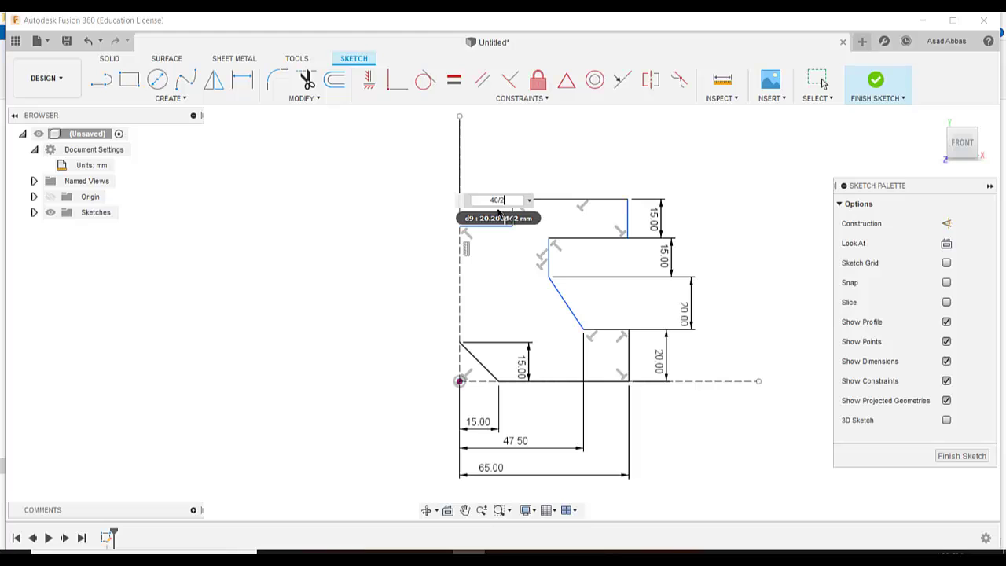
text(/2)
key(Return)
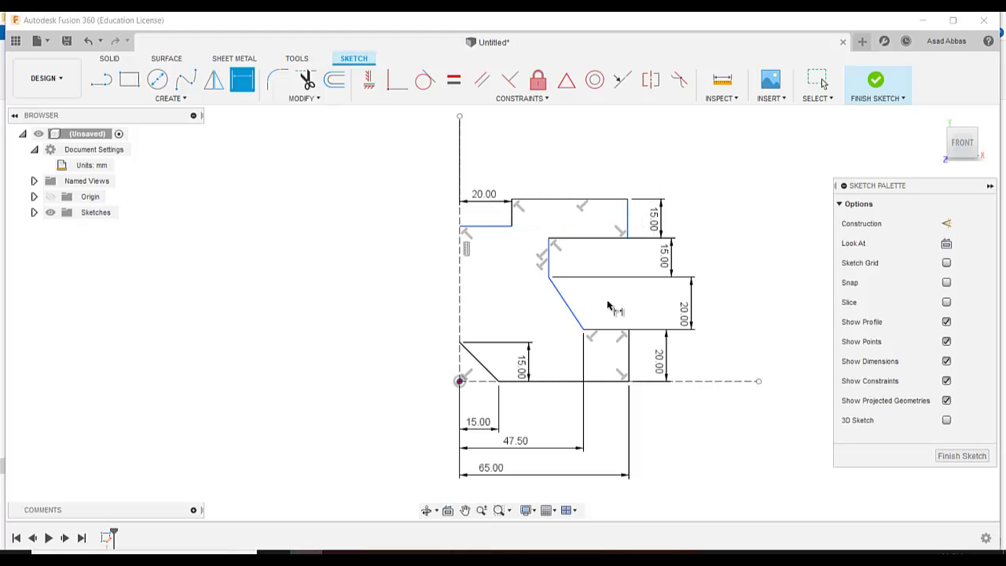
Compare the outer edges in the exam PDF and make the upper flange's outer vertical line collinear with the lower flange's outer line.
key(alt+Tab)
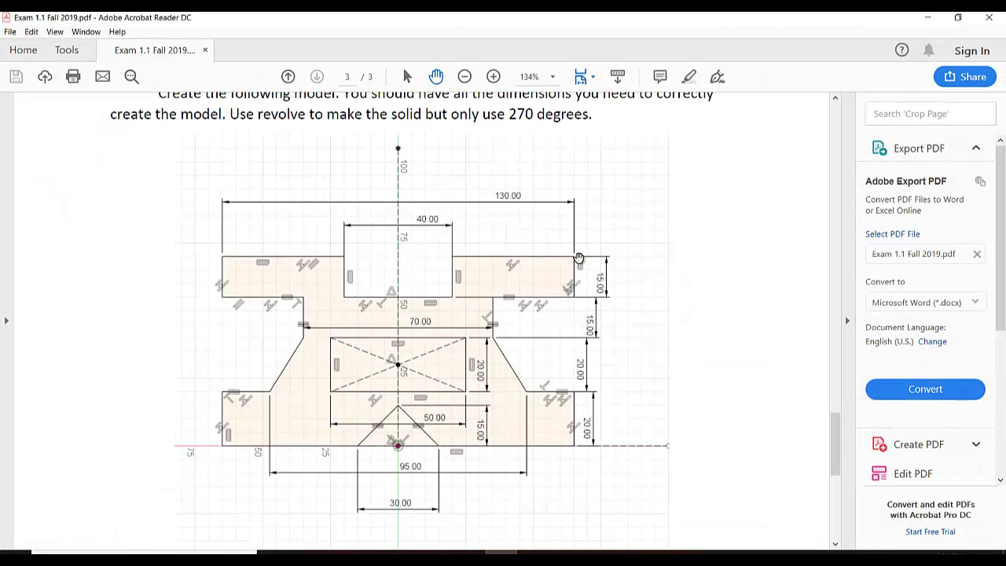
mouse_move(575, 256)
mouse_down()
mouse_move(577, 287)
mouse_move(578, 271)
mouse_up()
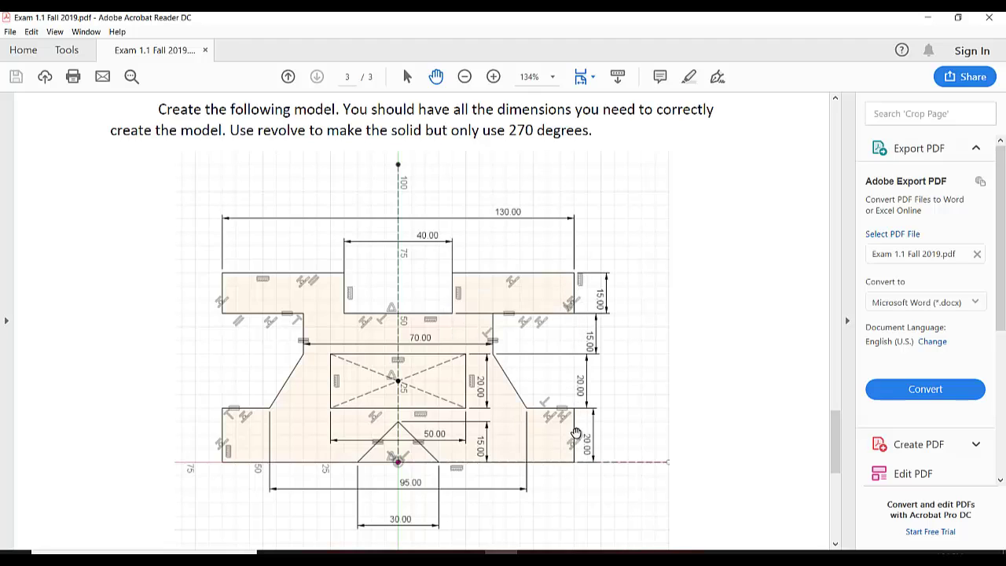
key(alt+Tab)
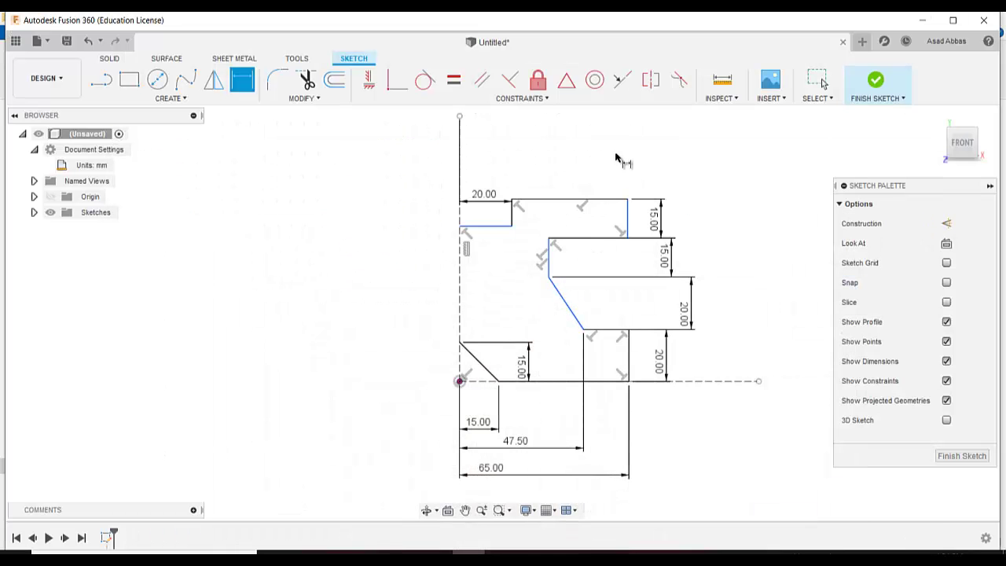
click(622, 79)
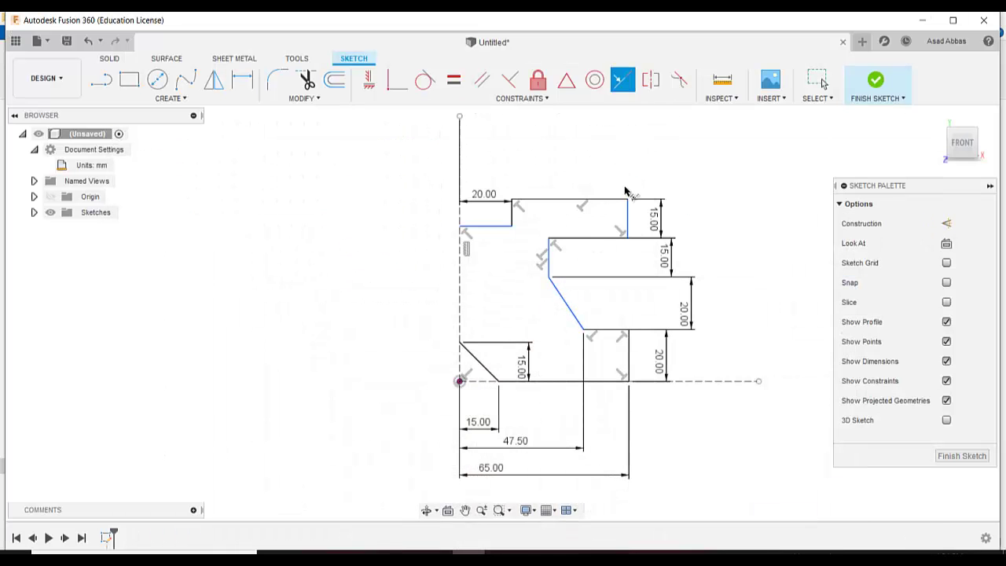
click(629, 226)
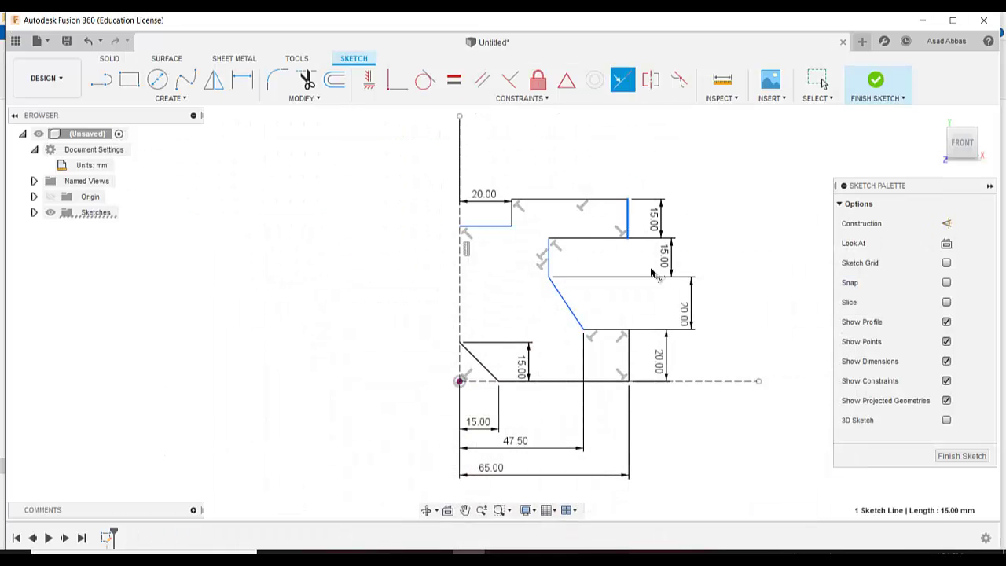
click(646, 352)
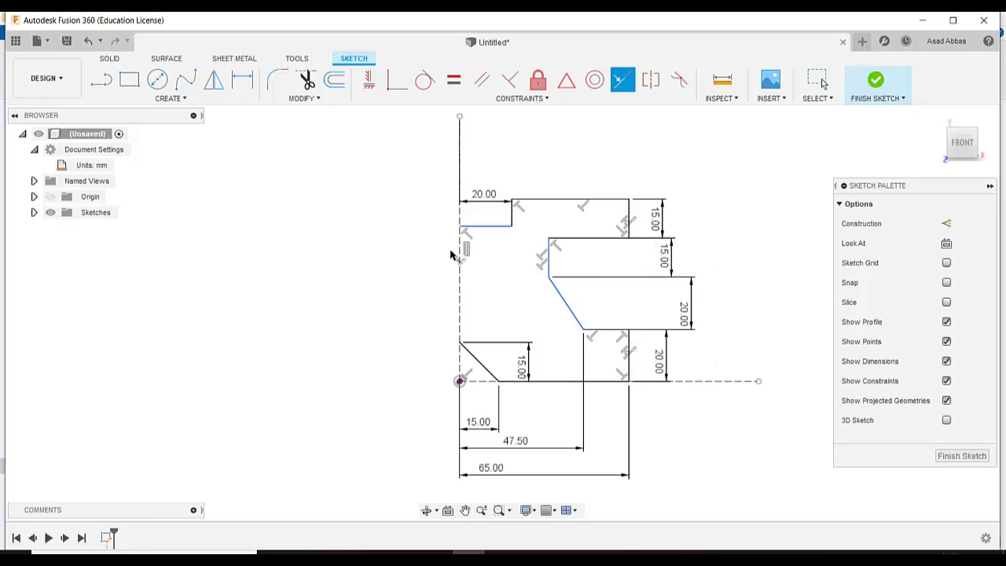
Check the neck width in the exam PDF and dimension the neck's vertical line at 70/2 mm from the vertical axis.
click(500, 548)
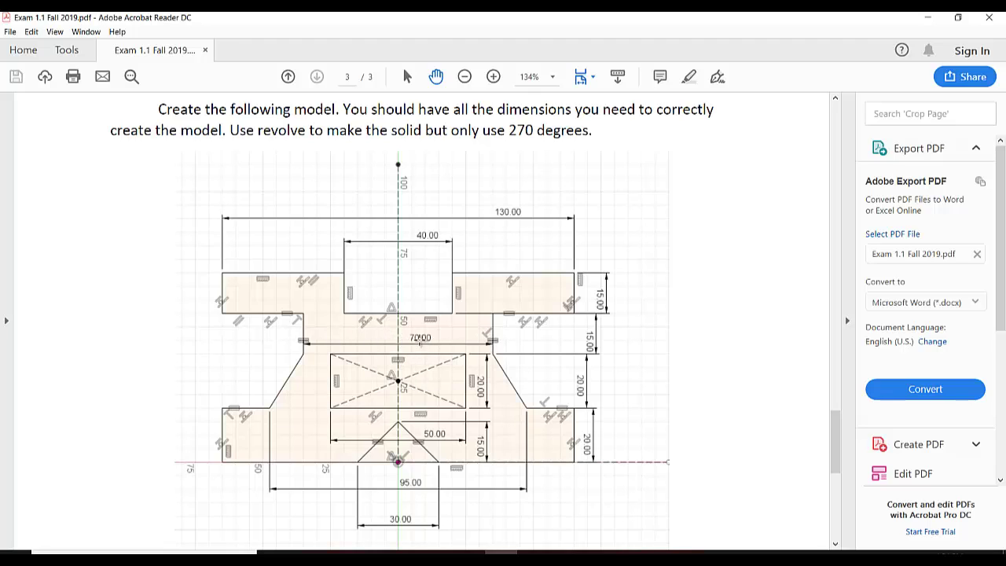
key(alt+Tab)
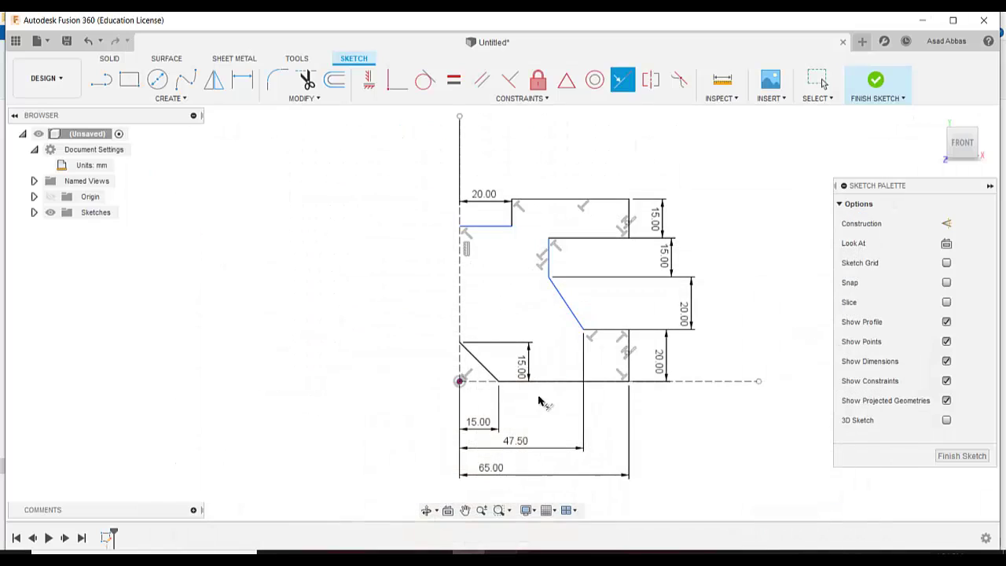
click(548, 260)
click(180, 98)
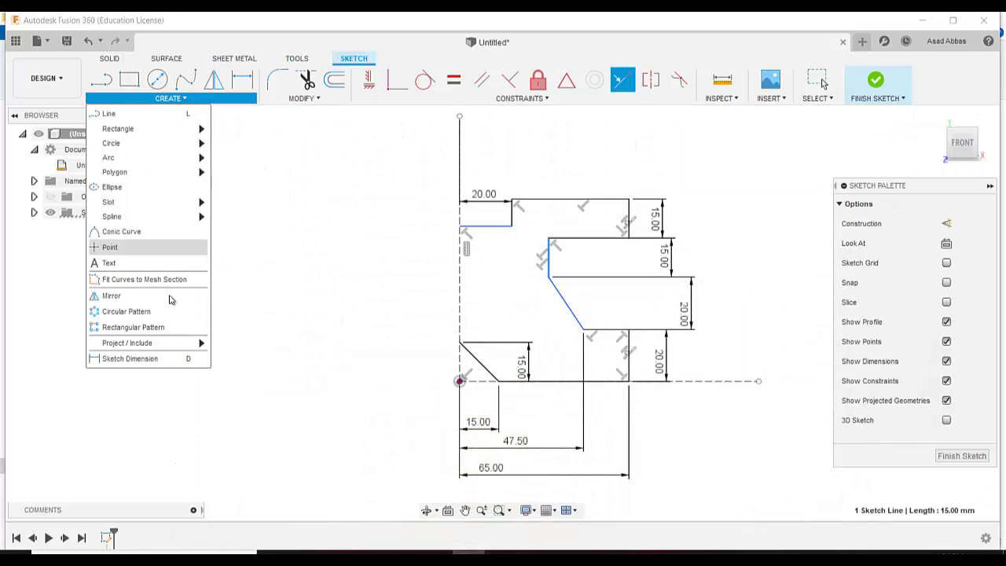
click(178, 359)
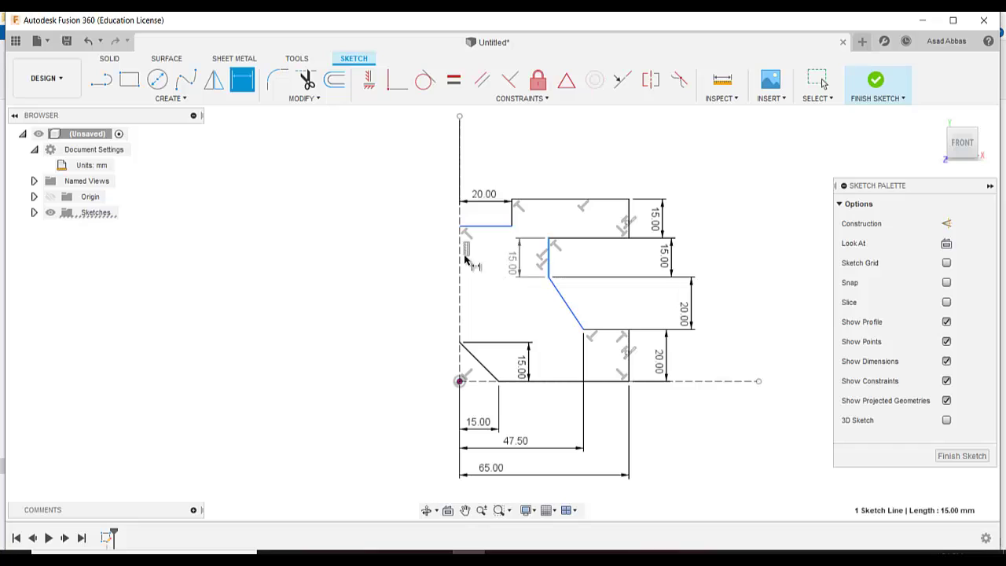
click(462, 267)
click(516, 275)
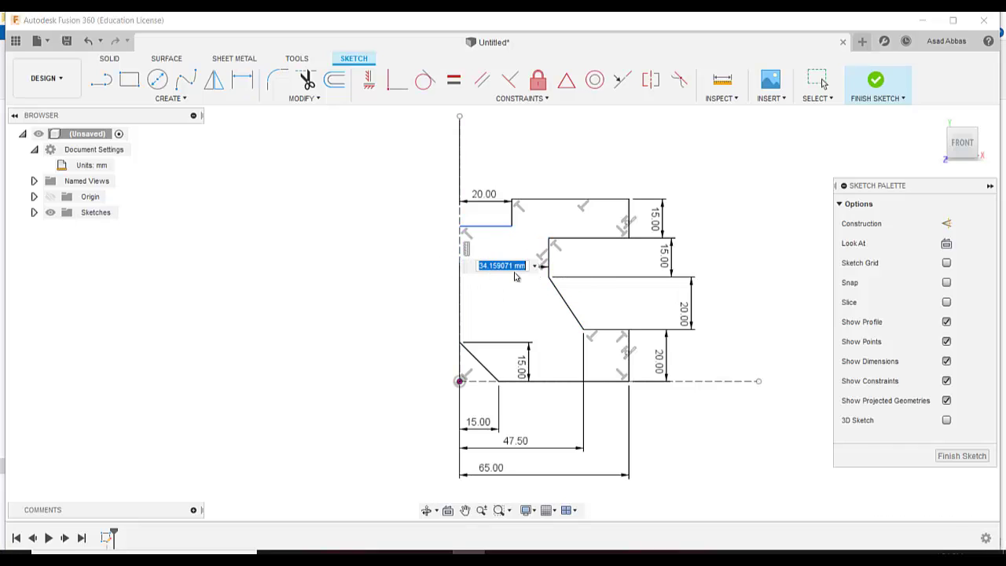
text(70)
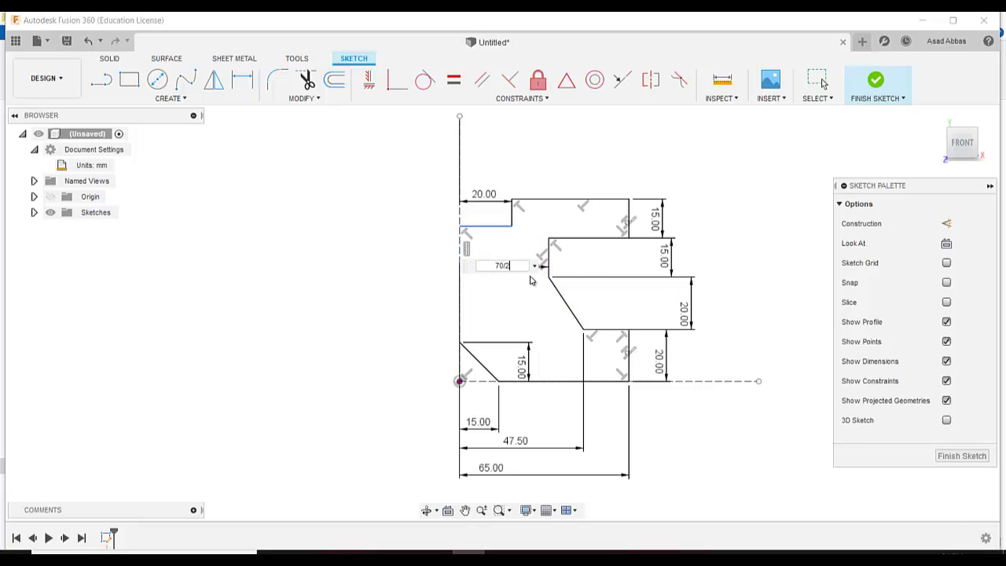
text(/2)
key(Return)
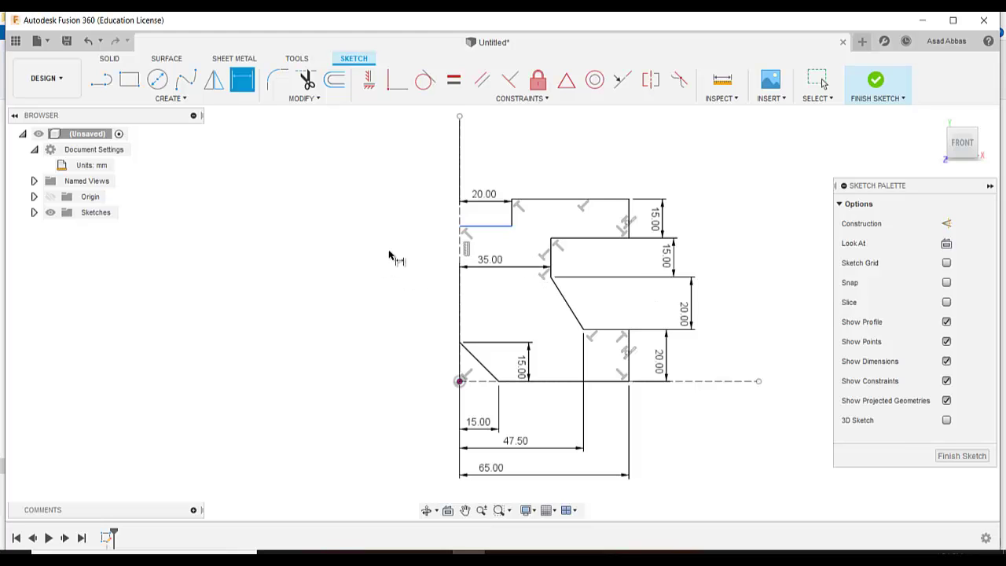
Check the recess depth in the exam PDF and make the recess's bottom line collinear with the upper flange's underside.
key(alt+Tab)
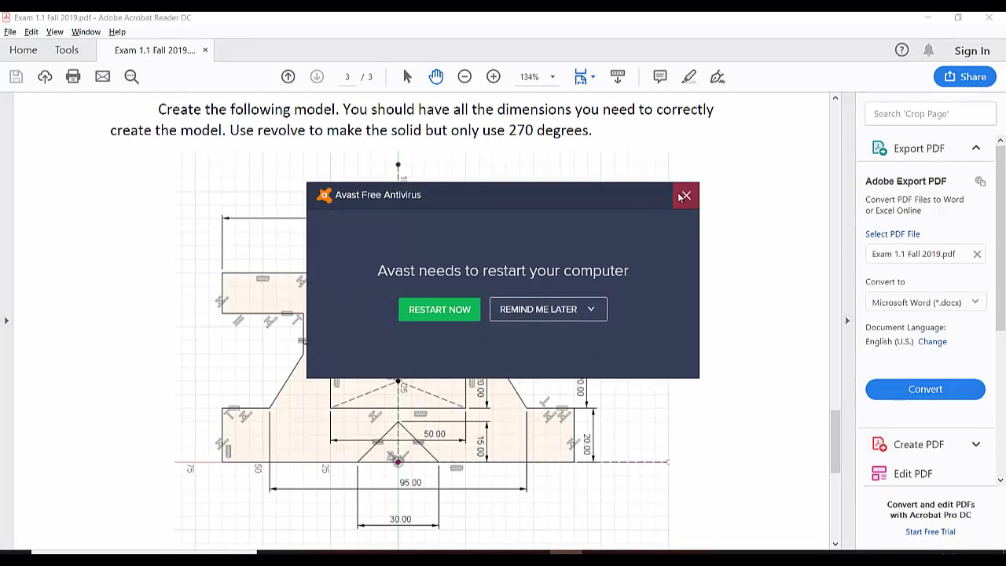
click(695, 195)
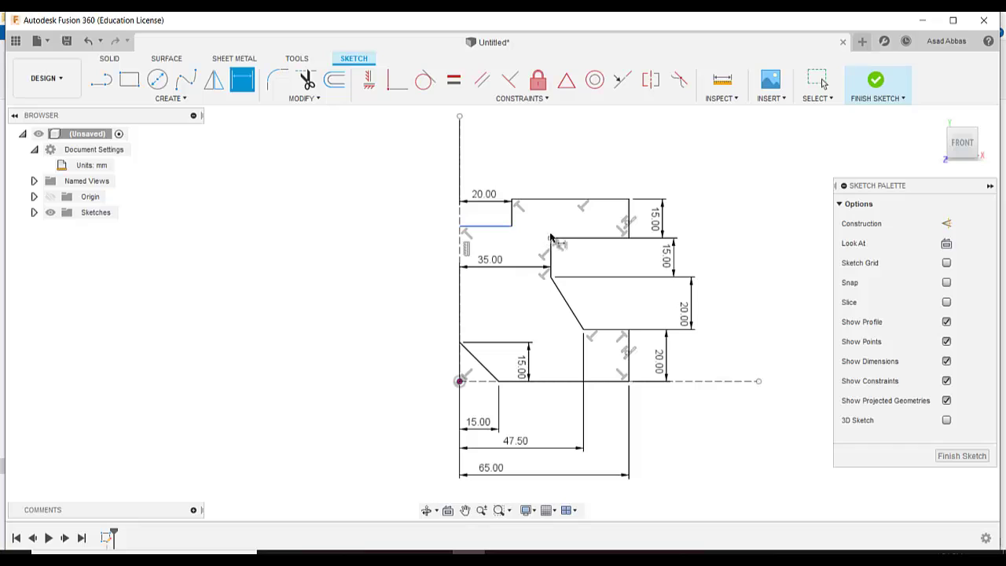
click(628, 79)
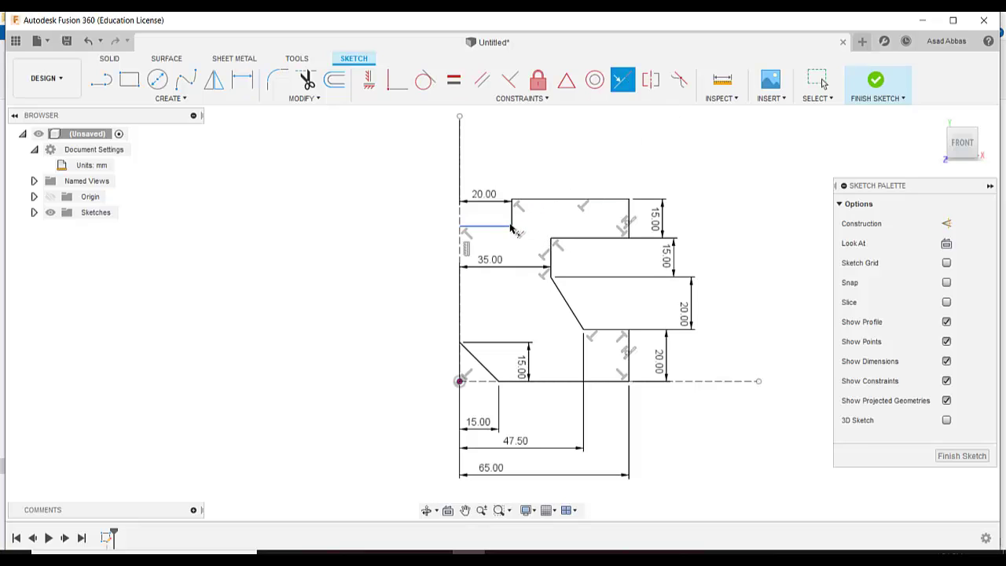
click(503, 226)
click(584, 240)
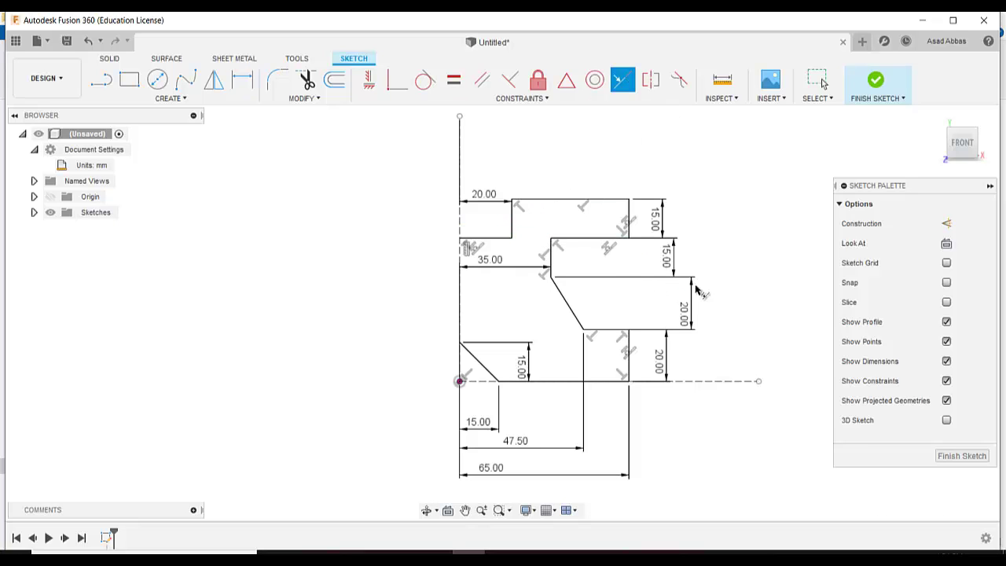
scroll(401, 255, up, 1)
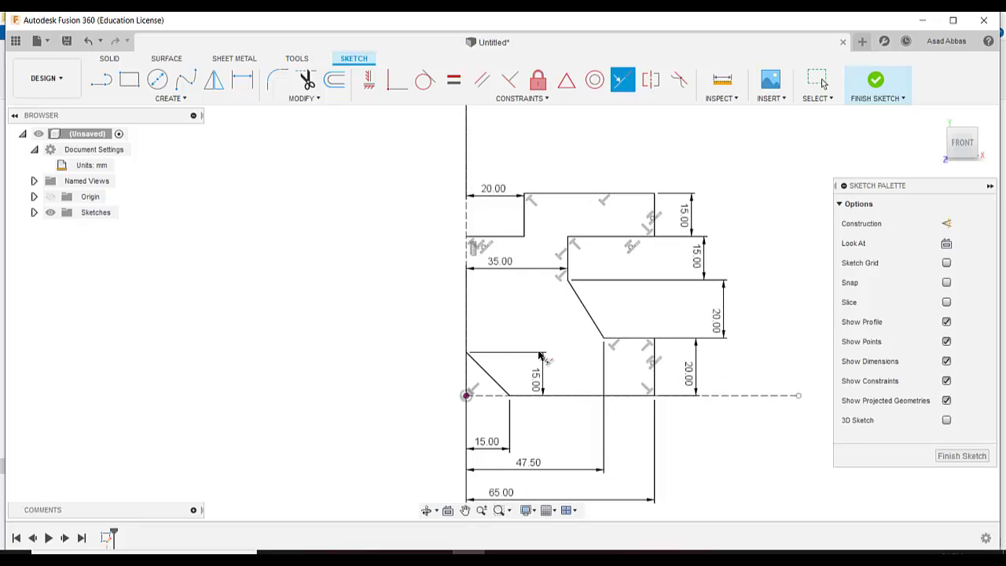
scroll(539, 356, down, 1)
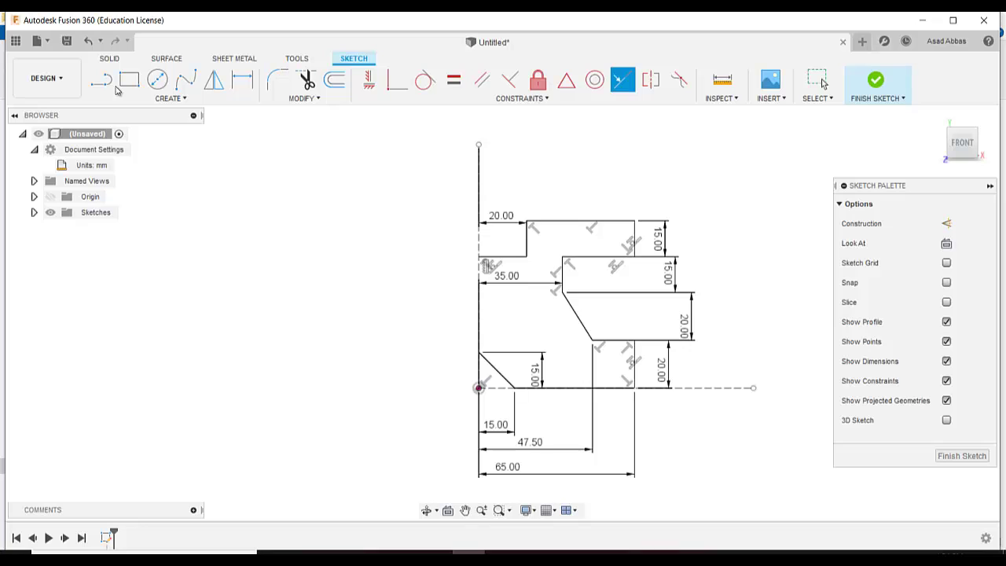
click(180, 99)
click(177, 359)
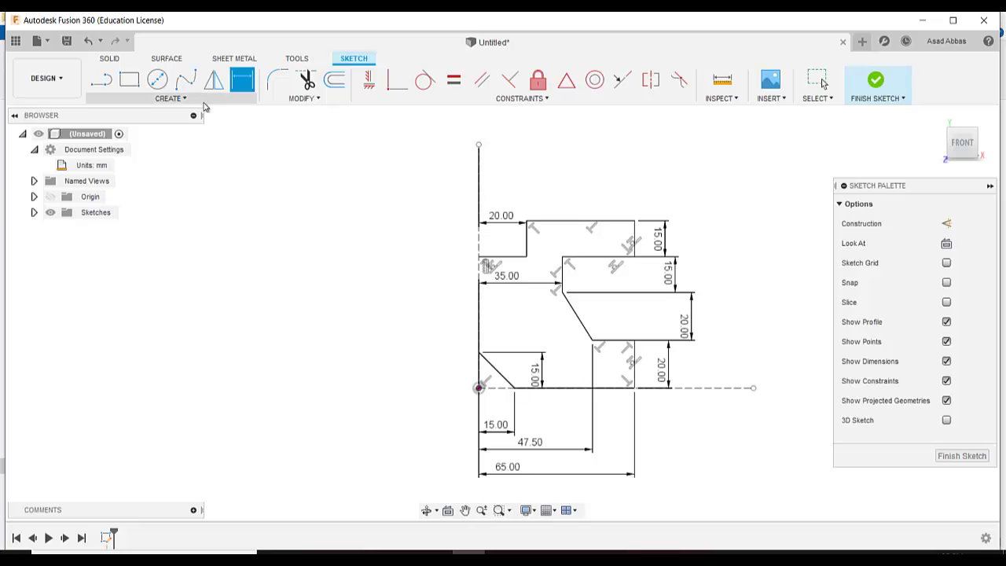
Draw three lines forming a rectangular cavity about 22.5 mm wide and 16.4 mm high against the vertical axis, level with the neck's lower end.
click(169, 99)
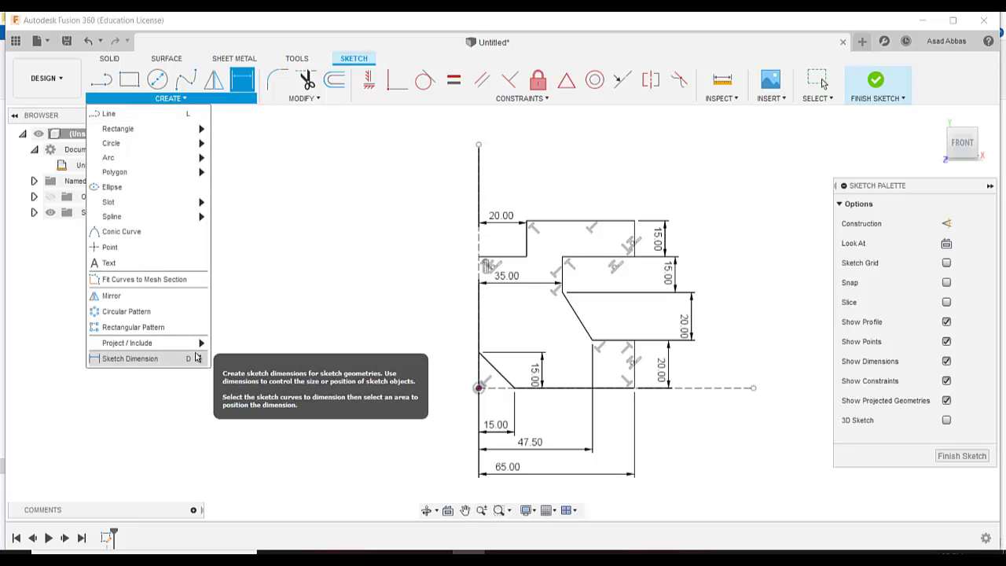
click(108, 113)
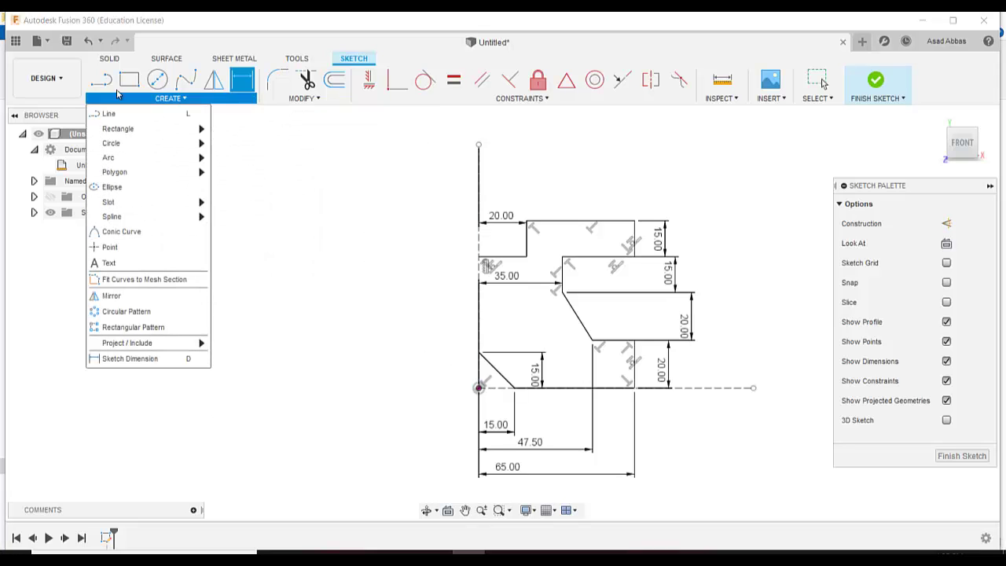
scroll(530, 316, up, 2)
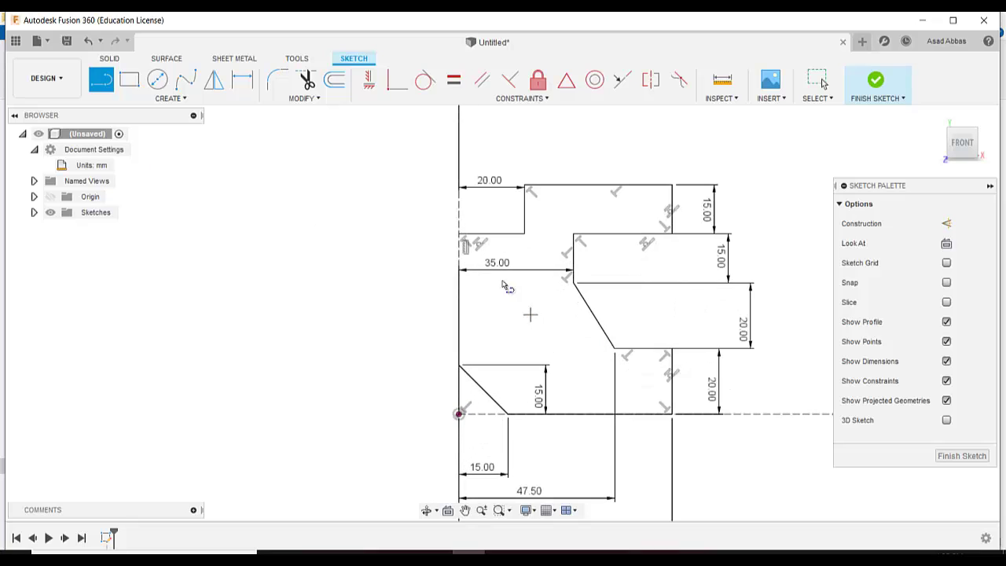
click(459, 284)
click(532, 283)
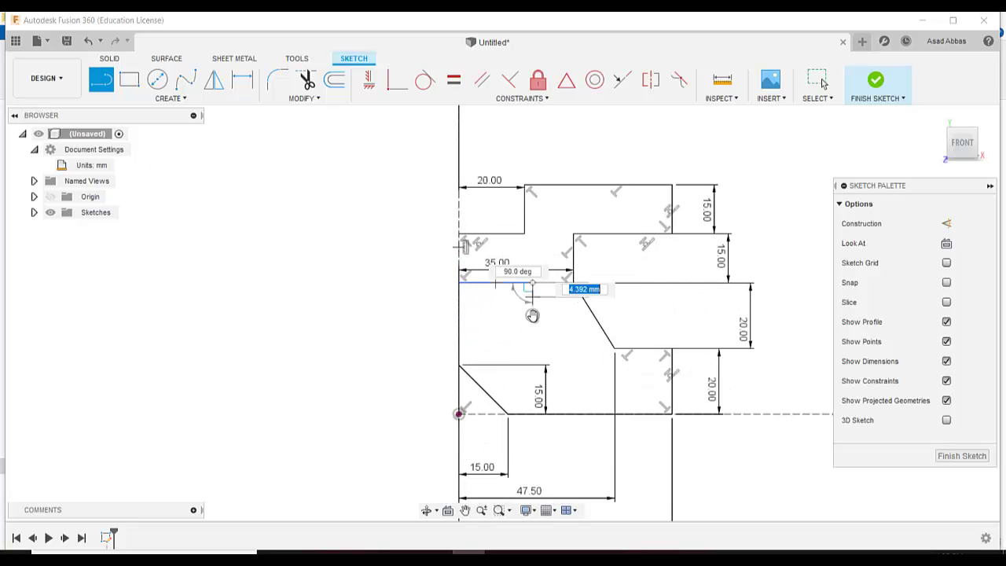
click(532, 336)
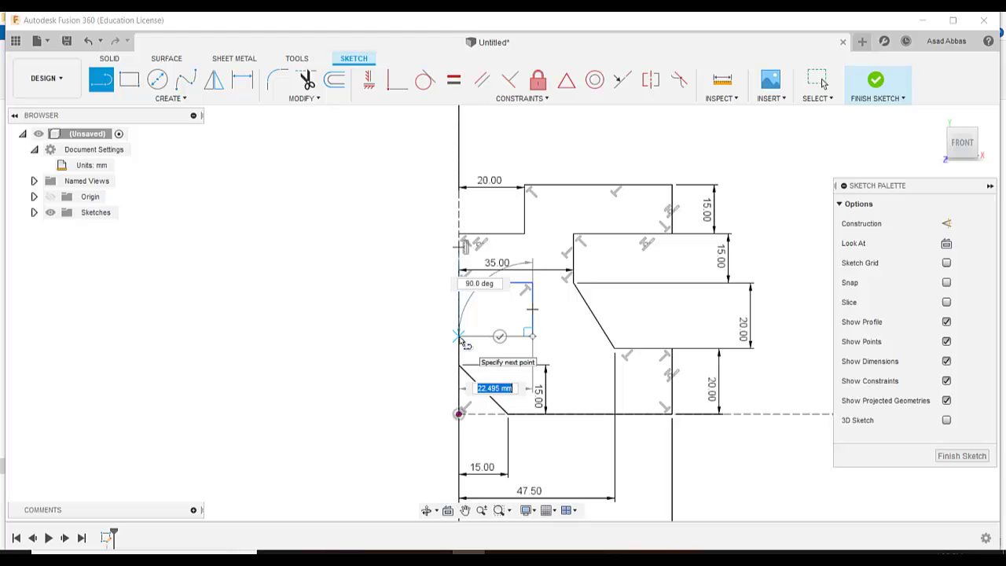
double_click(459, 336)
right_click(369, 250)
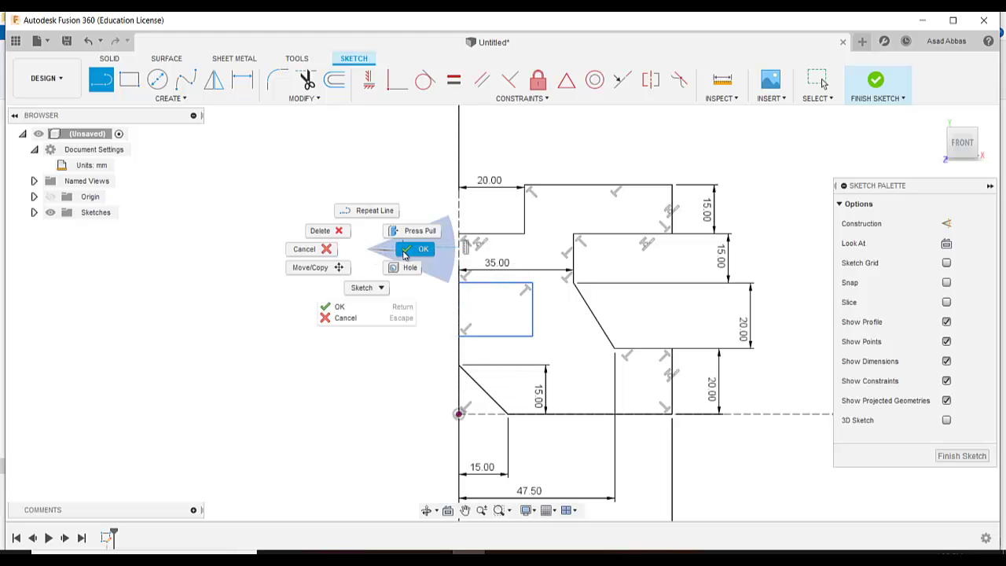
click(408, 253)
Check the inner cavity's size in the exam PDF and dimension its vertical line as 20 mm.
key(alt+Tab)
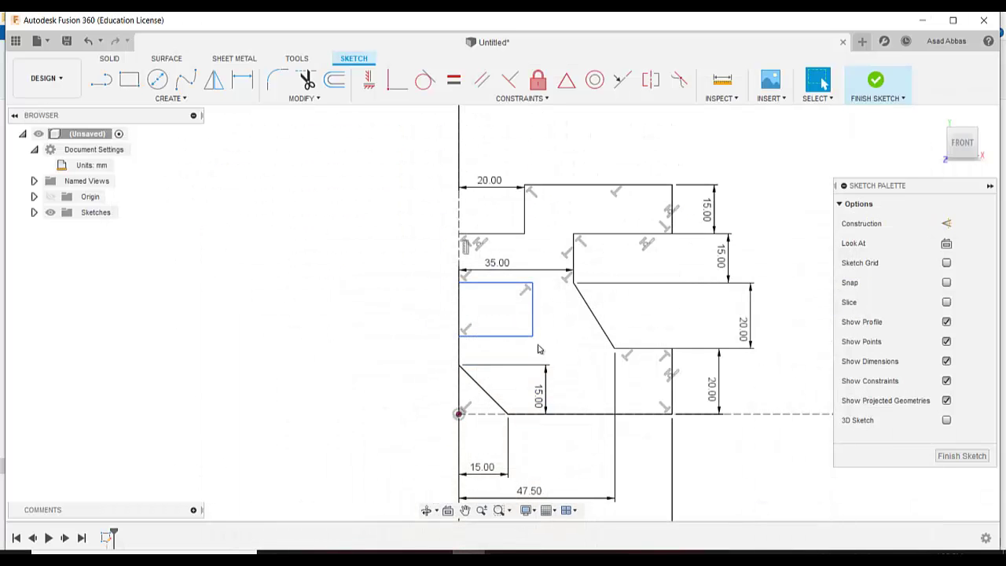
click(191, 98)
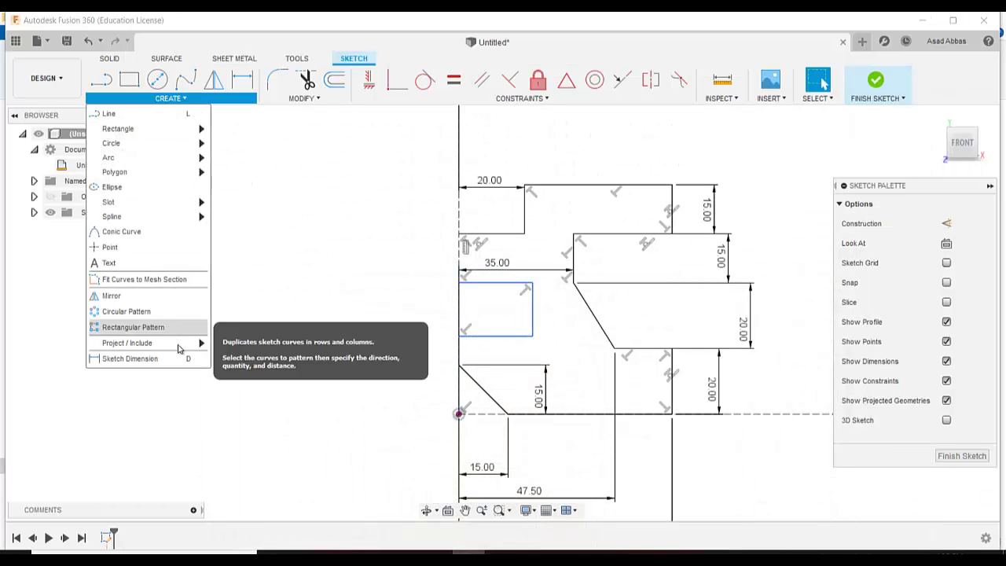
click(181, 358)
click(555, 317)
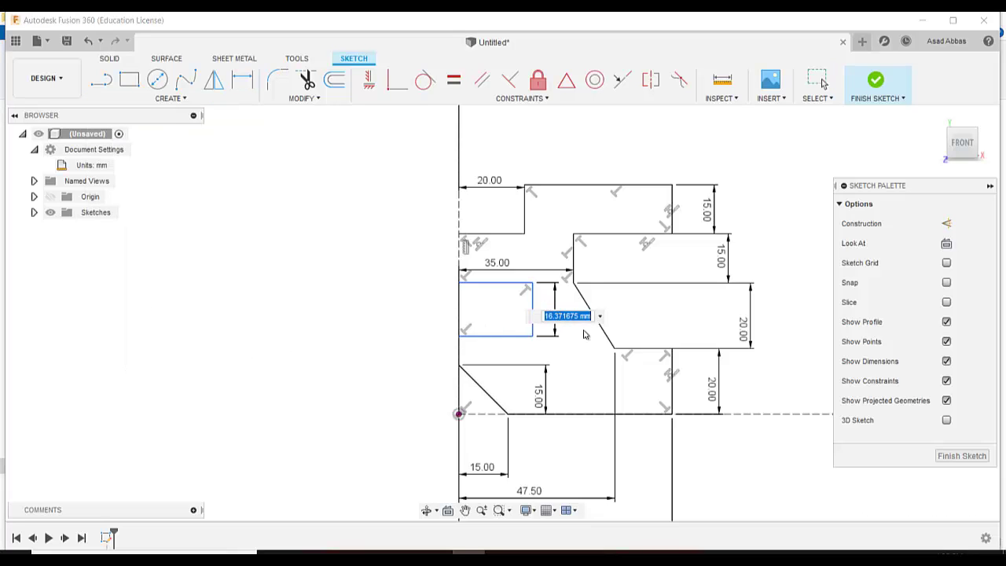
text(20)
key(Return)
Dimension the inner cavity's horizontal line as 50/2 mm.
click(519, 283)
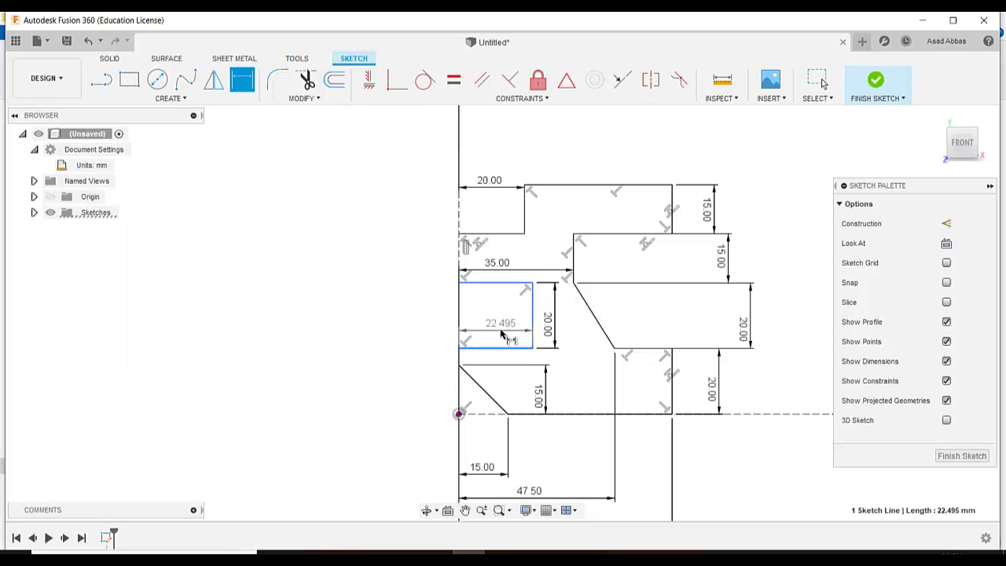
click(504, 314)
key(BackSpace)
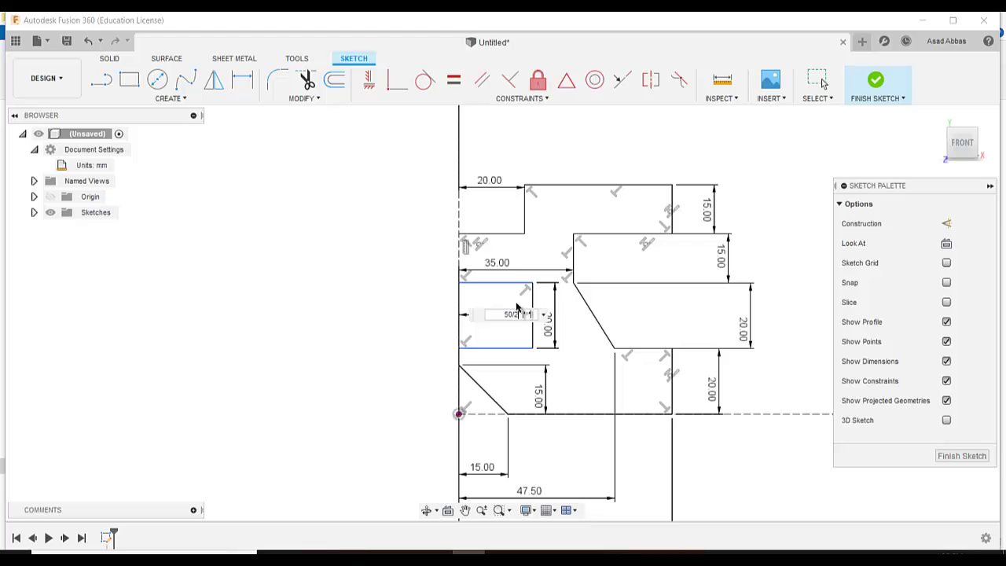
key(Return)
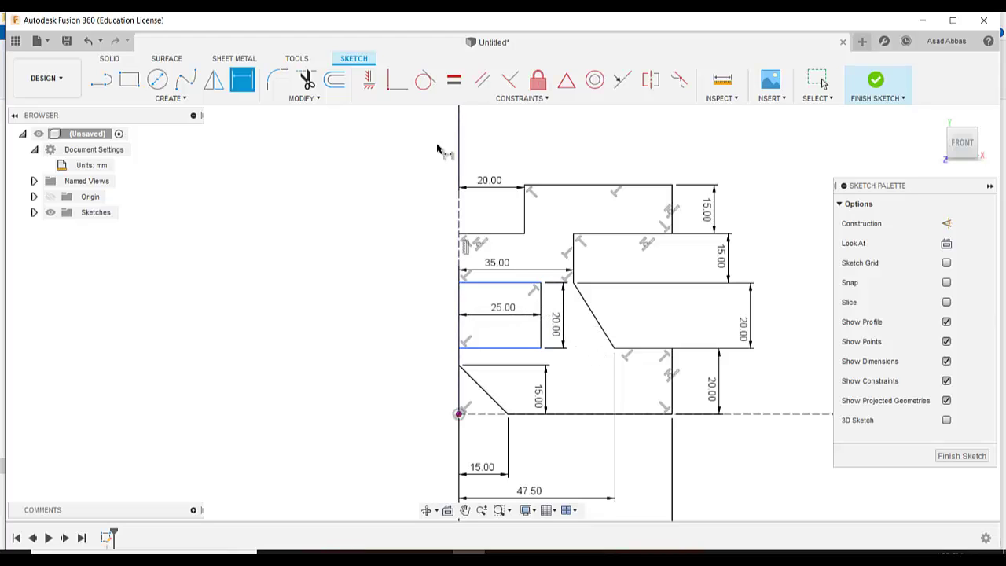
Make the inner cavity's bottom line collinear with the lower flange's top line.
click(622, 80)
click(519, 349)
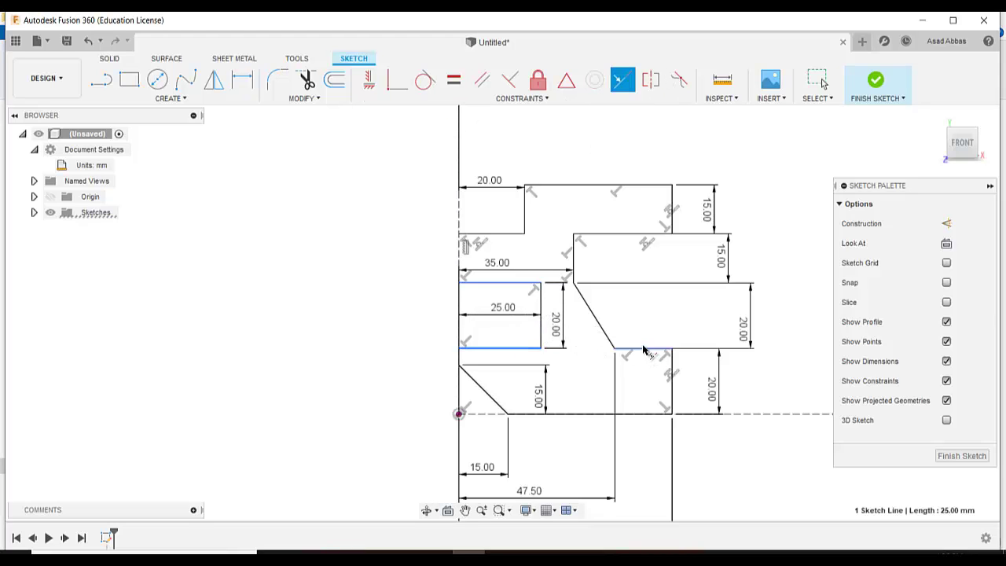
click(644, 352)
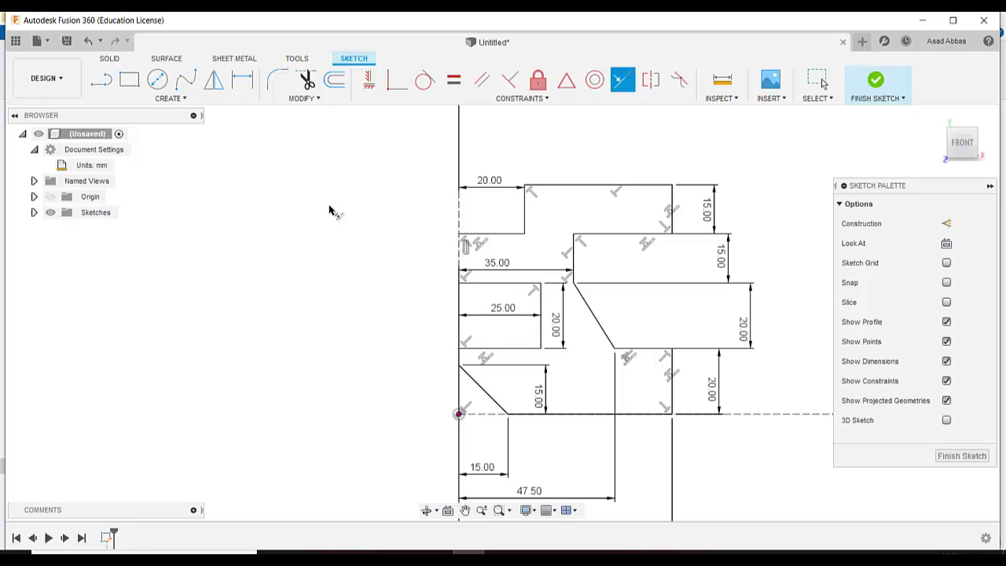
Close the profile with a line along the vertical axis from the recess's bottom line down to the lower notch's apex.
click(100, 78)
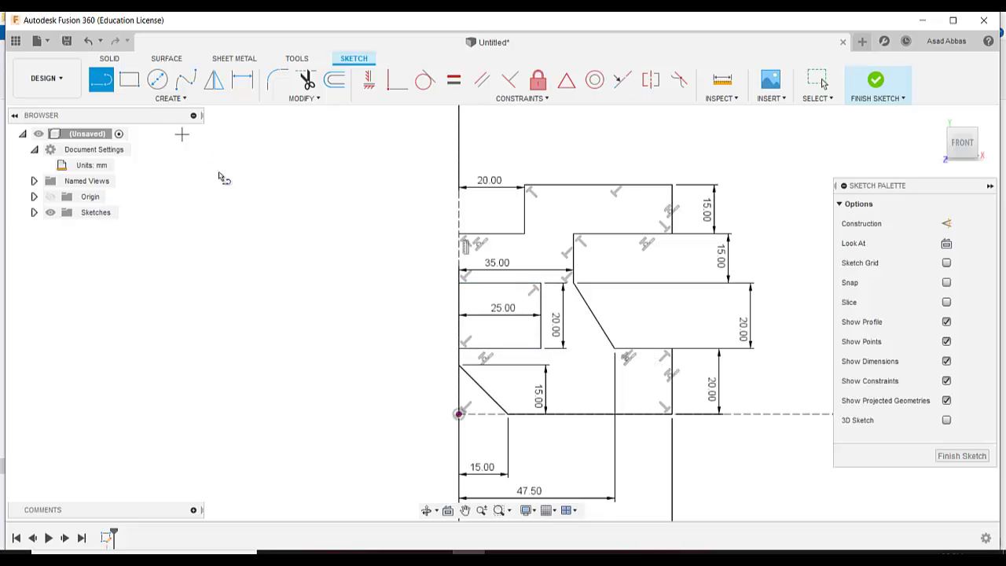
click(464, 243)
mouse_move(464, 243)
mouse_down()
mouse_move(393, 283)
mouse_move(461, 370)
mouse_move(437, 303)
mouse_move(464, 246)
mouse_up()
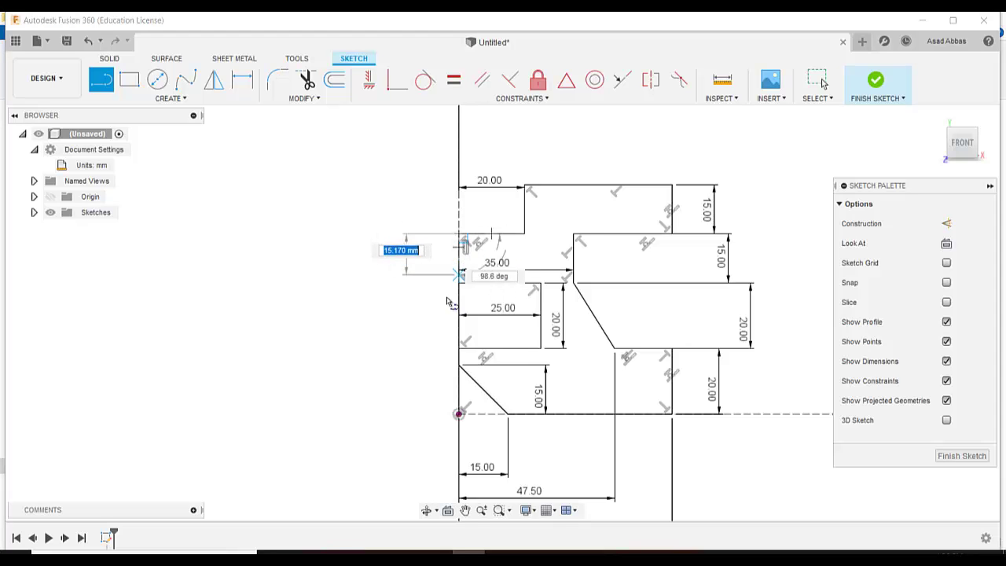
click(458, 347)
key(Escape)
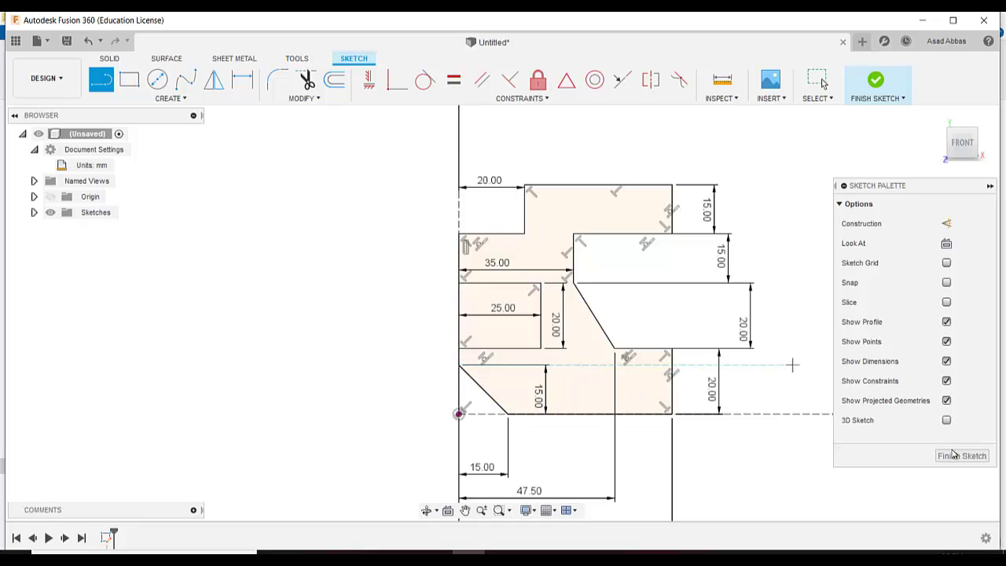
Finish the sketch and show the profile in the home view.
key(F6)
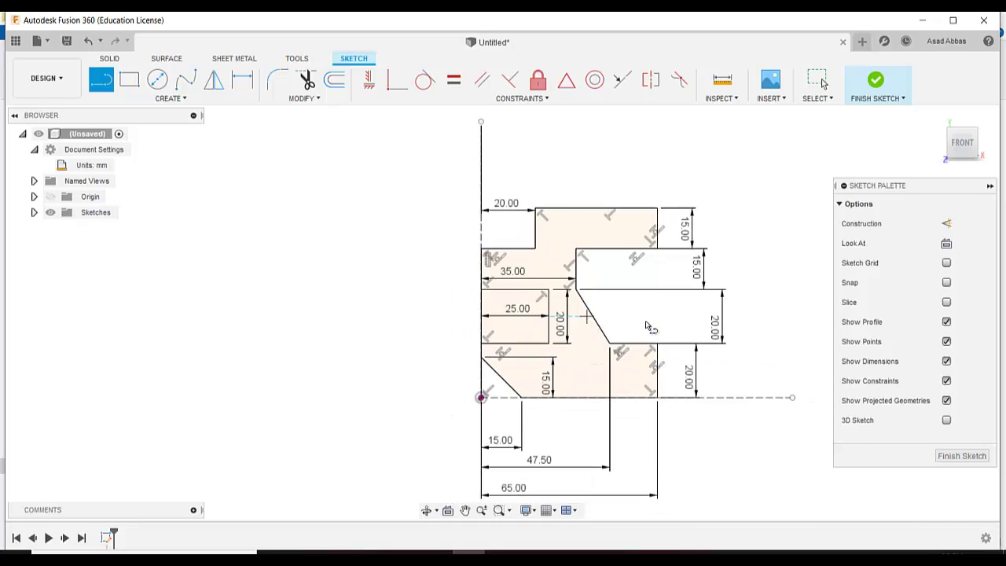
click(961, 456)
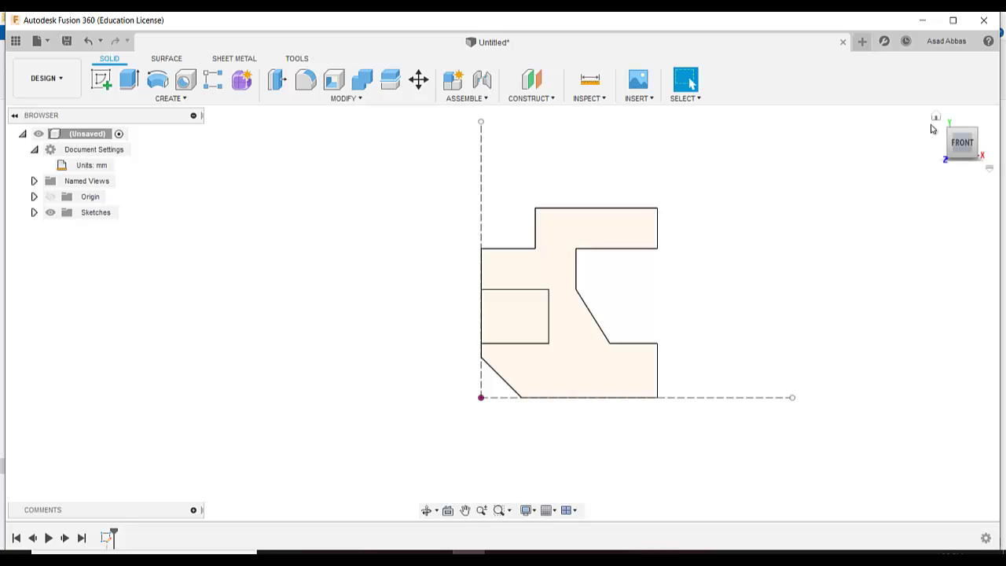
click(936, 119)
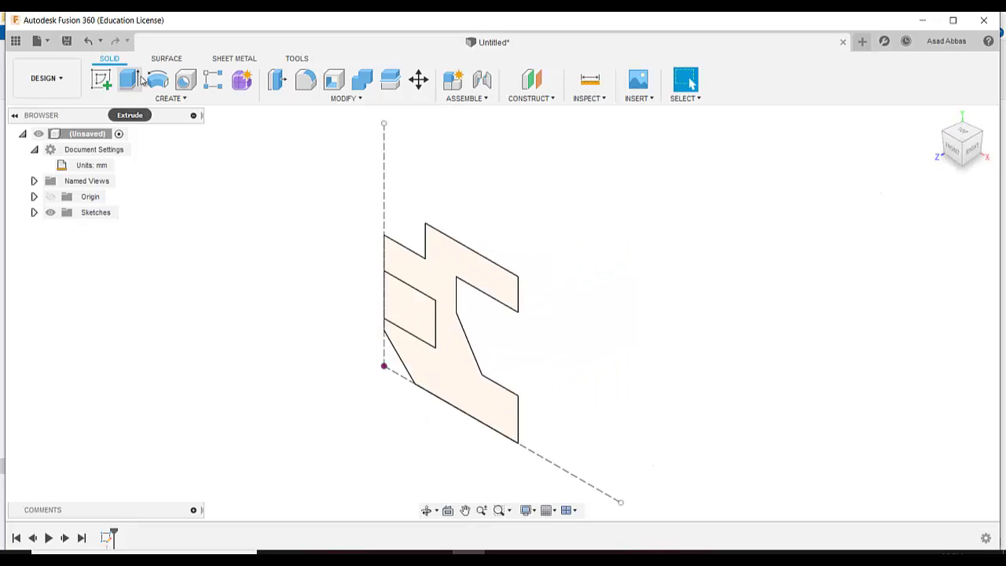
Set up a Revolve of the profile surrounding the inner cavity about the vertical axis, with the type set to Full.
click(157, 81)
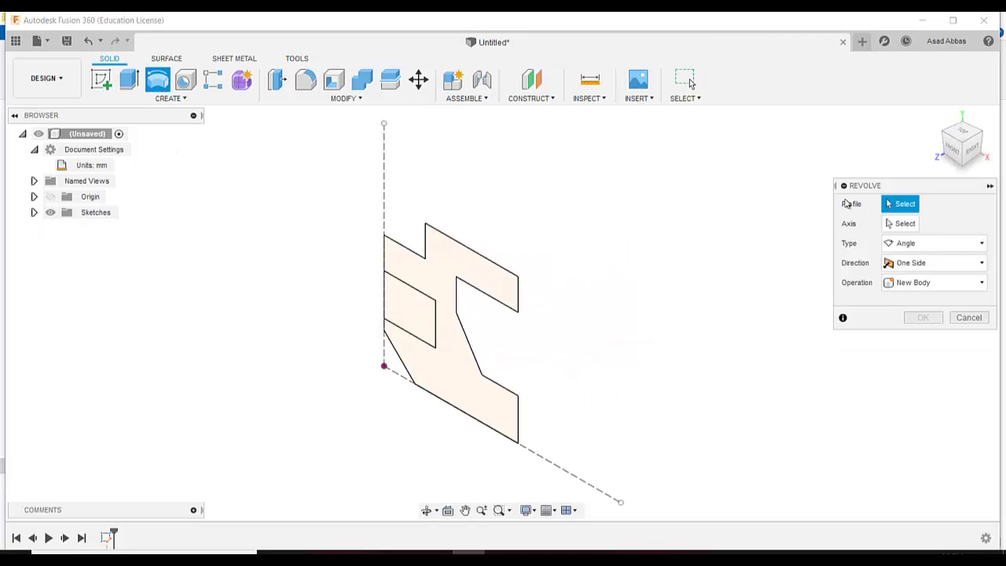
click(460, 275)
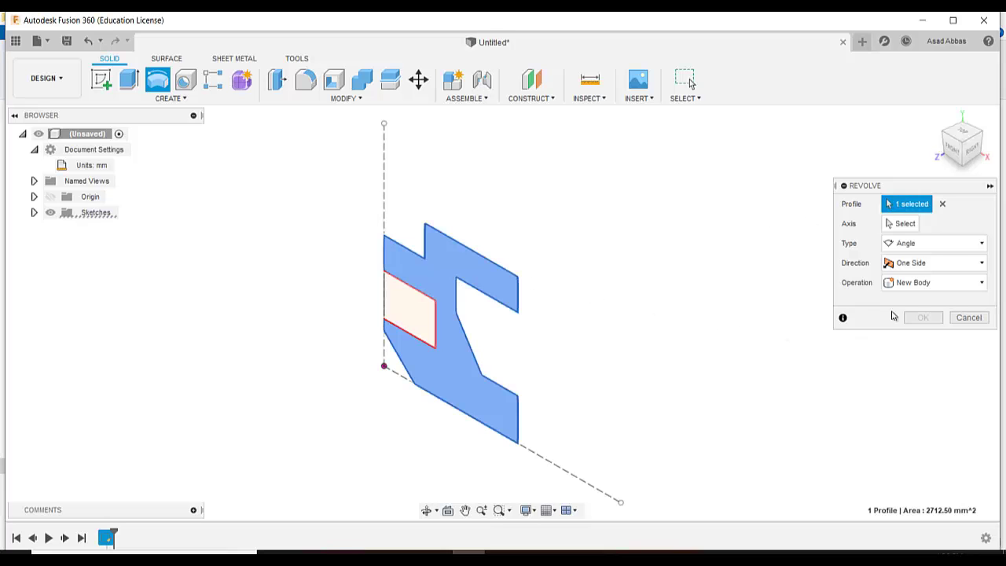
click(893, 225)
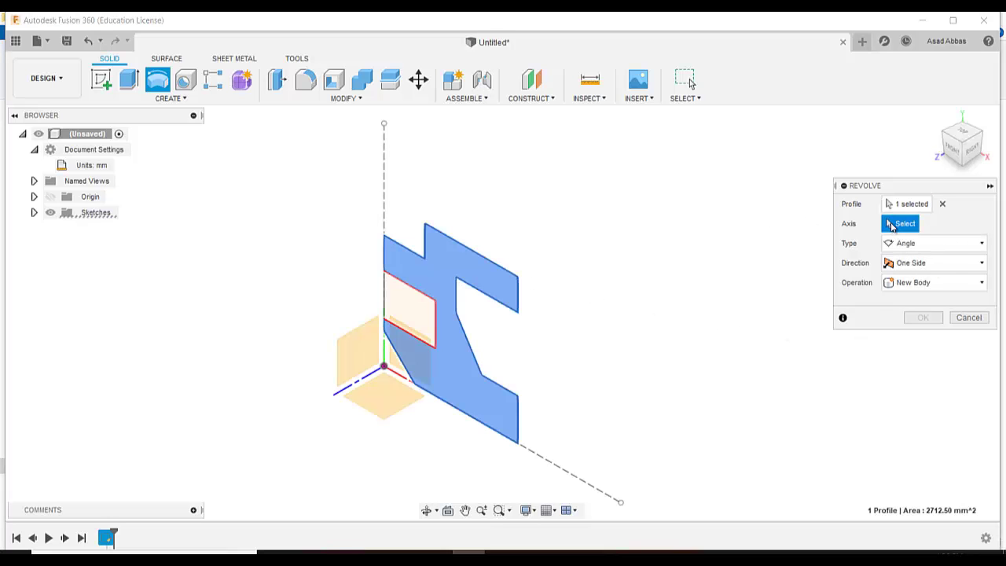
click(383, 353)
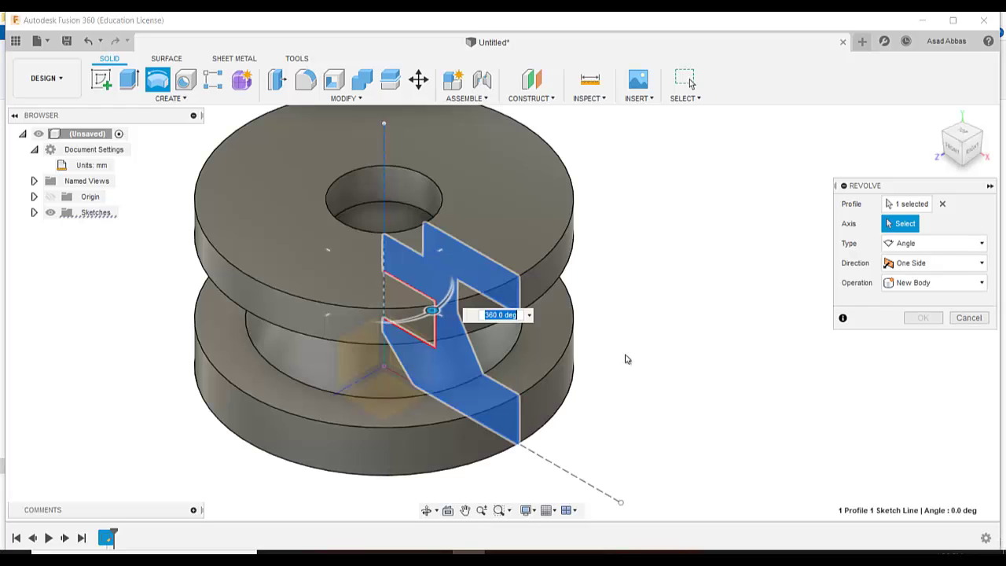
click(924, 244)
click(911, 291)
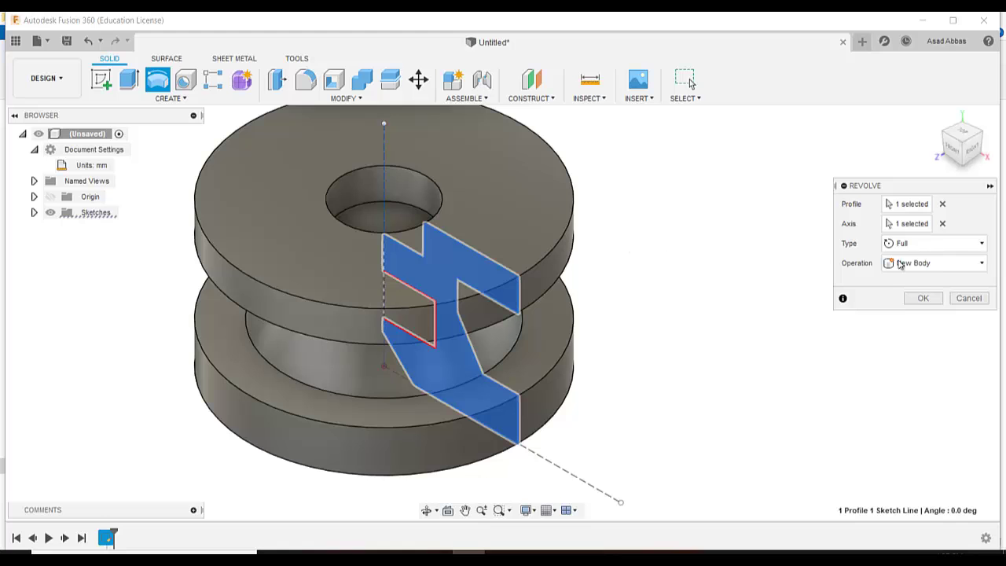
Check the required angle in the exam PDF in Acrobat Reader and set the revolve's type to Angle with 270 degrees.
click(501, 553)
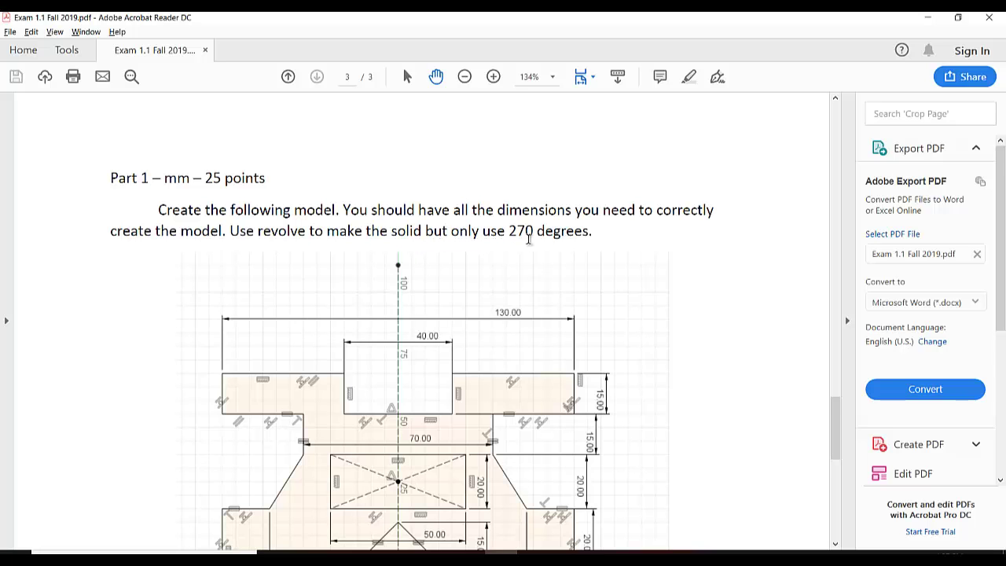
click(502, 553)
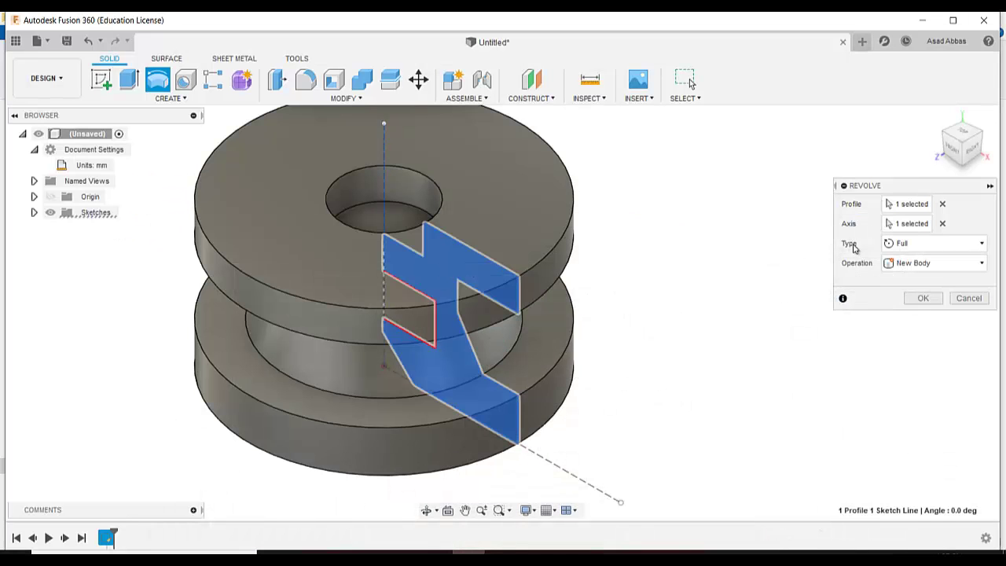
click(889, 247)
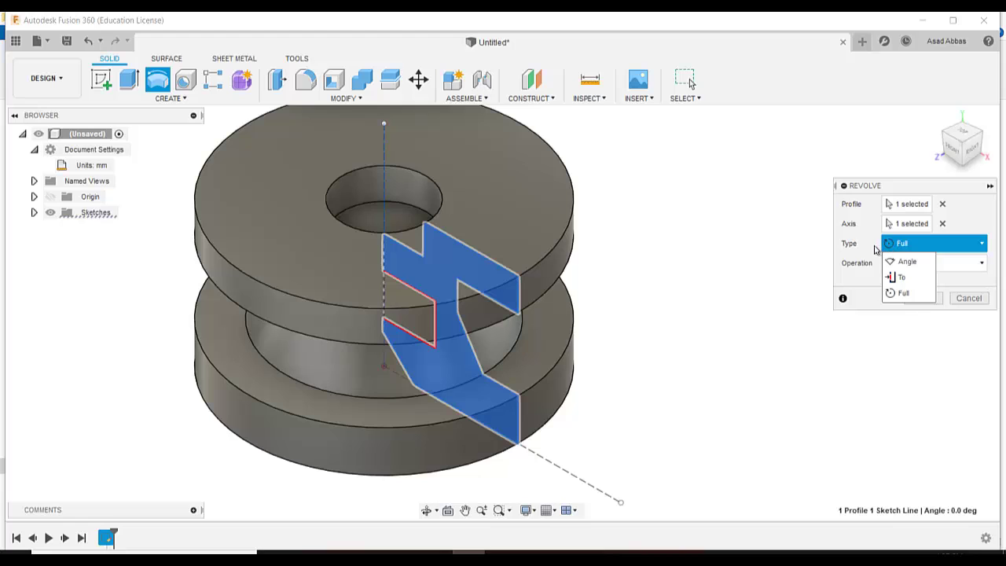
click(902, 261)
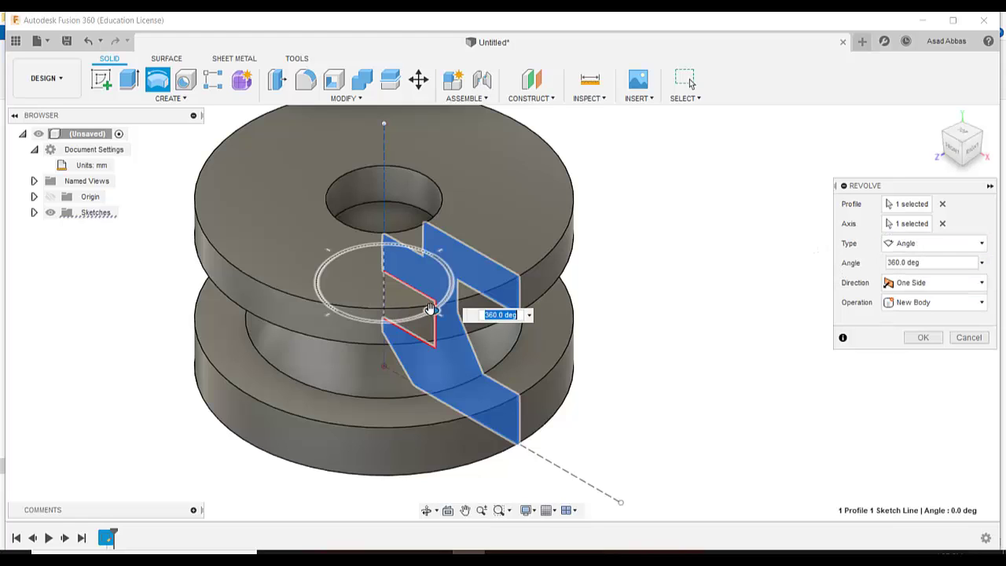
click(935, 263)
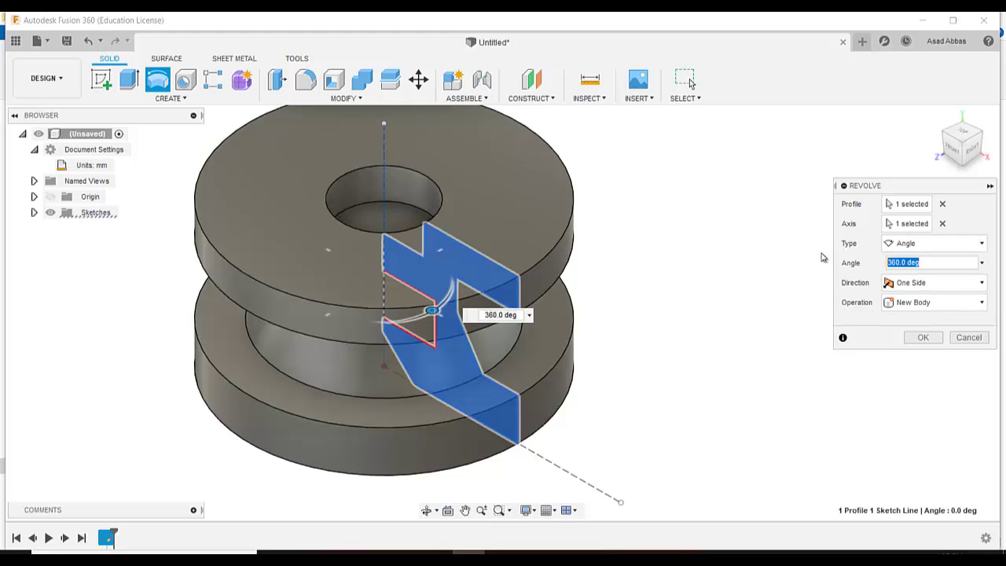
text(270)
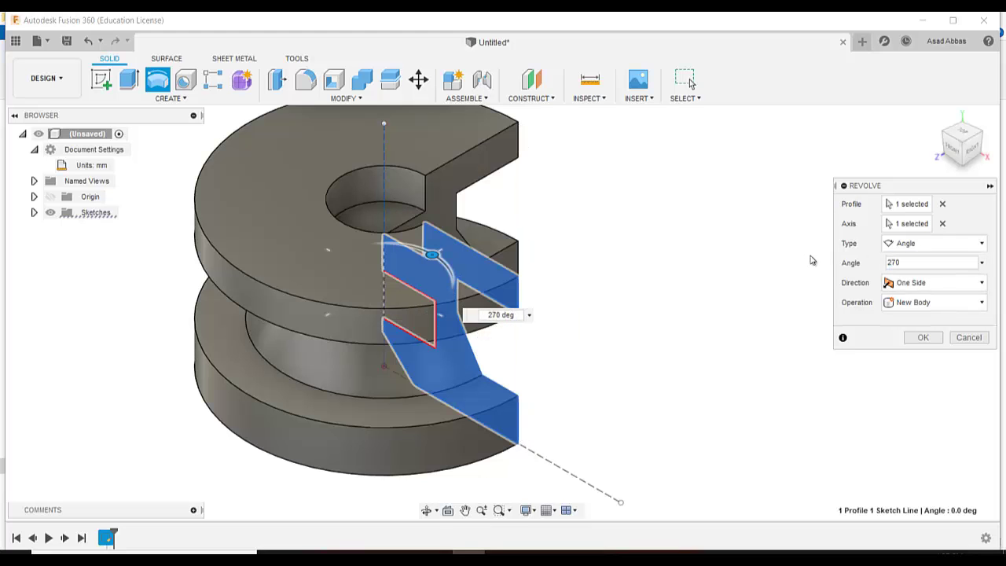
shift+middle_drag(706, 267, 629, 272)
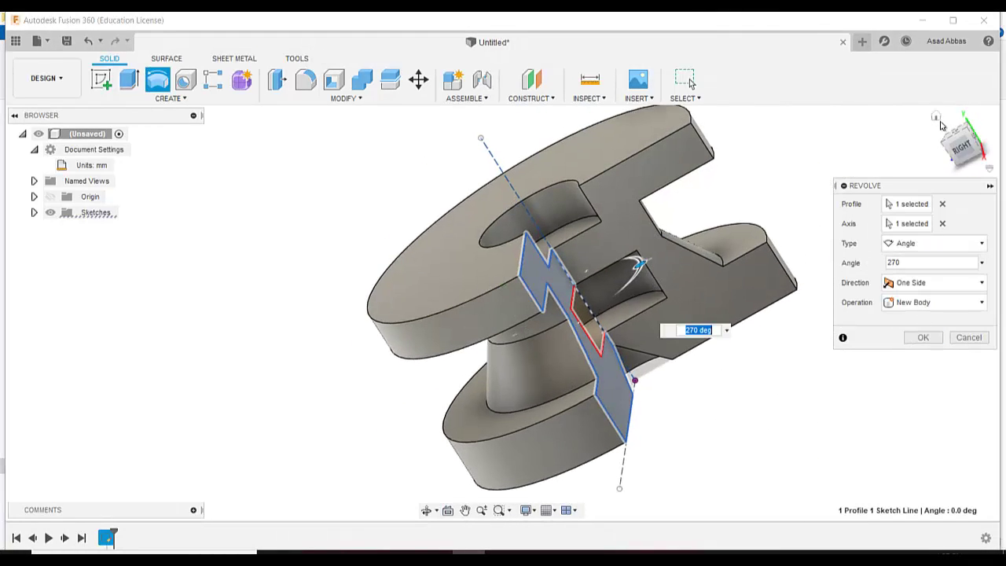
click(937, 119)
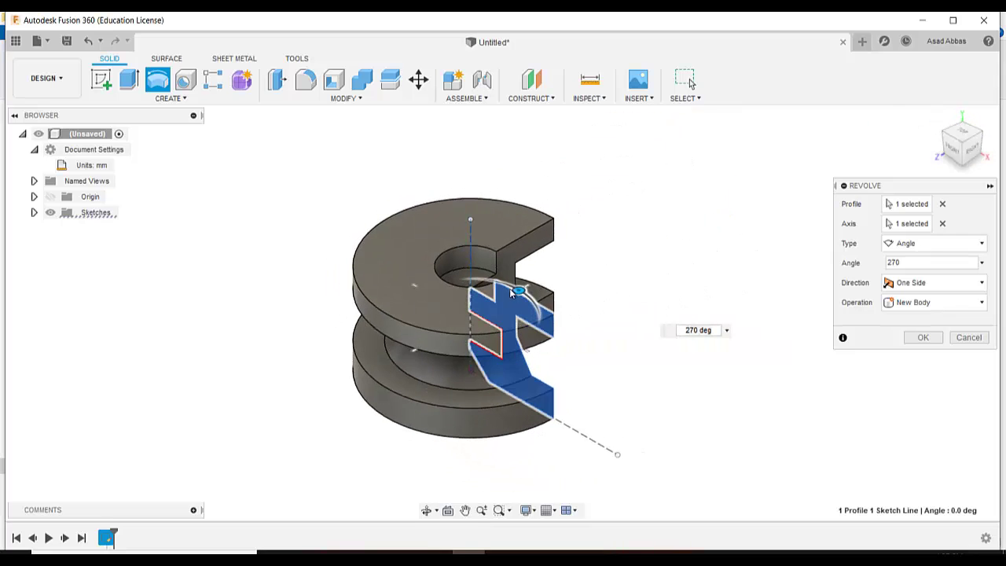
Try a revolve angle of 40 degrees, reset it to 270 degrees and complete the revolve as a new body.
drag(519, 290, 476, 358)
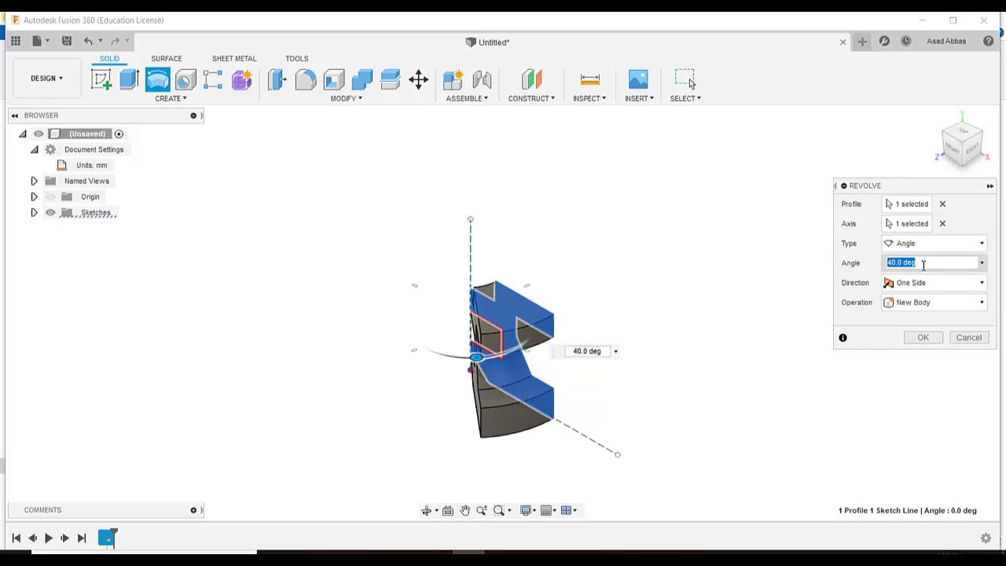
key(Tab)
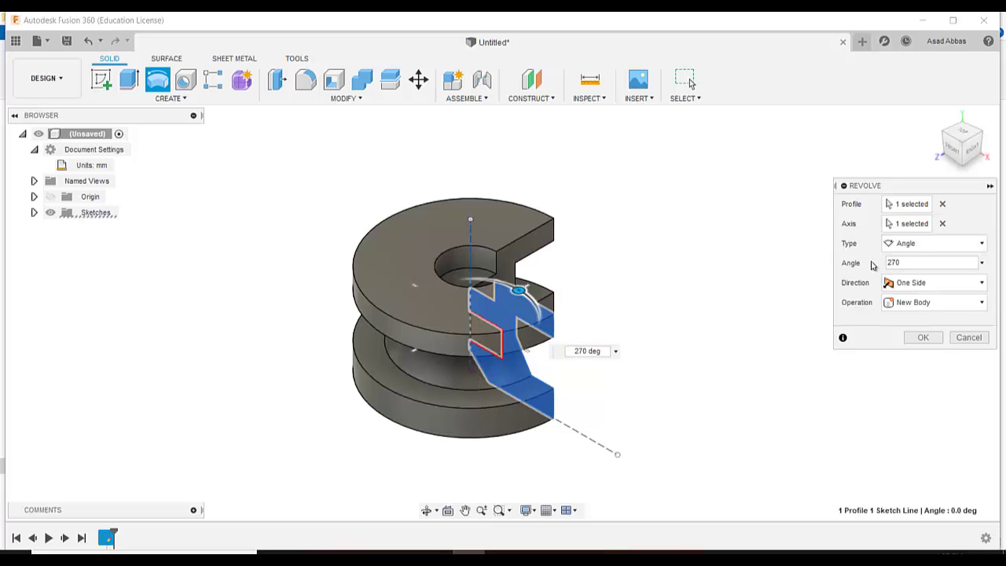
click(920, 338)
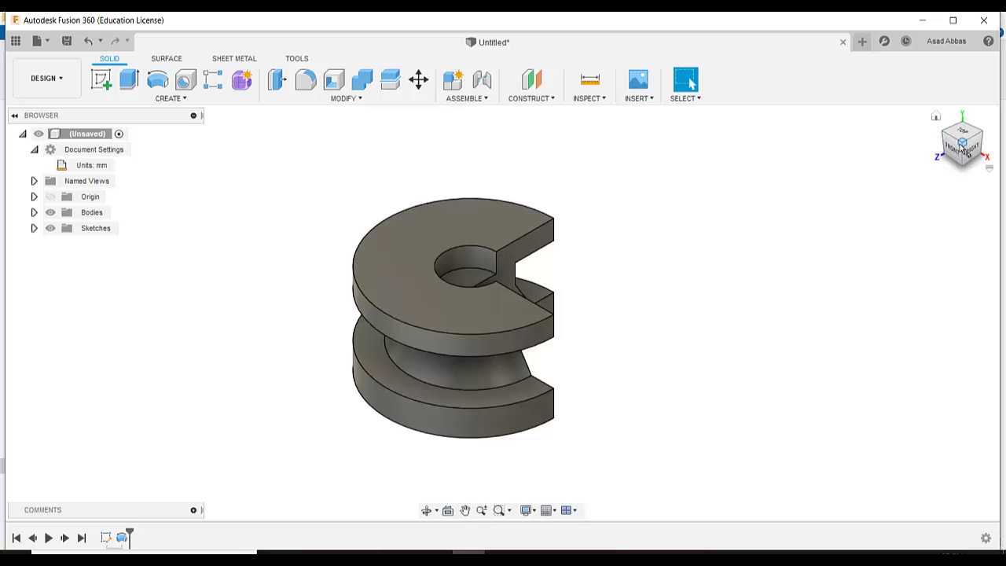
mouse_move(960, 147)
mouse_down()
mouse_move(944, 156)
mouse_move(960, 142)
mouse_up()
click(902, 116)
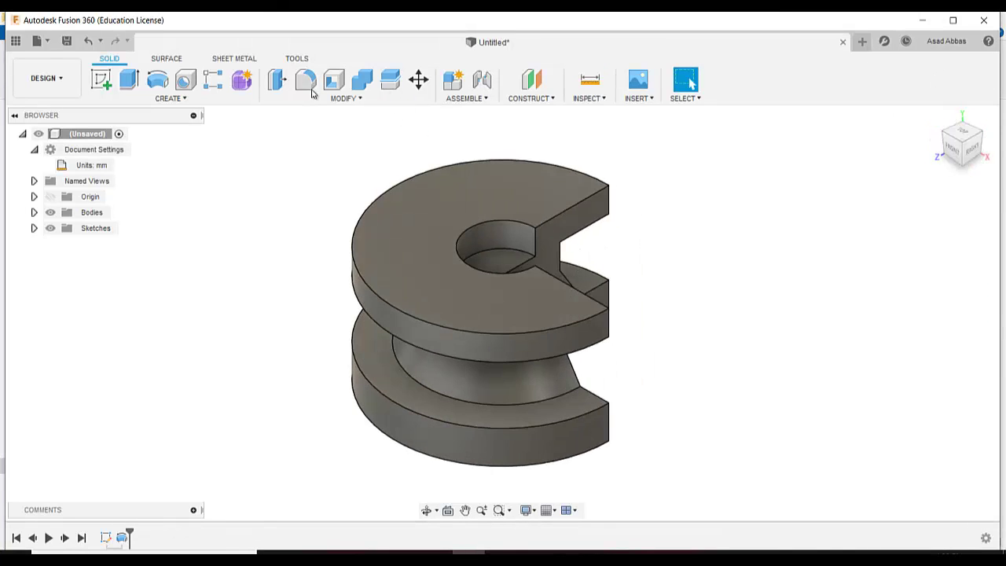